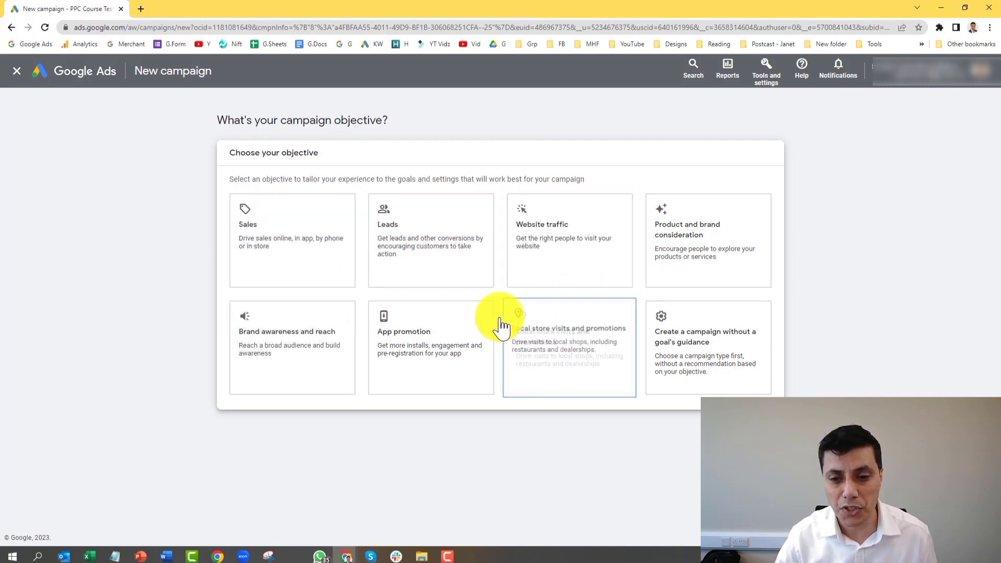
# Step: Choose Leads as the campaign objective and Search as the campaign type
pyautogui.click(429, 252)
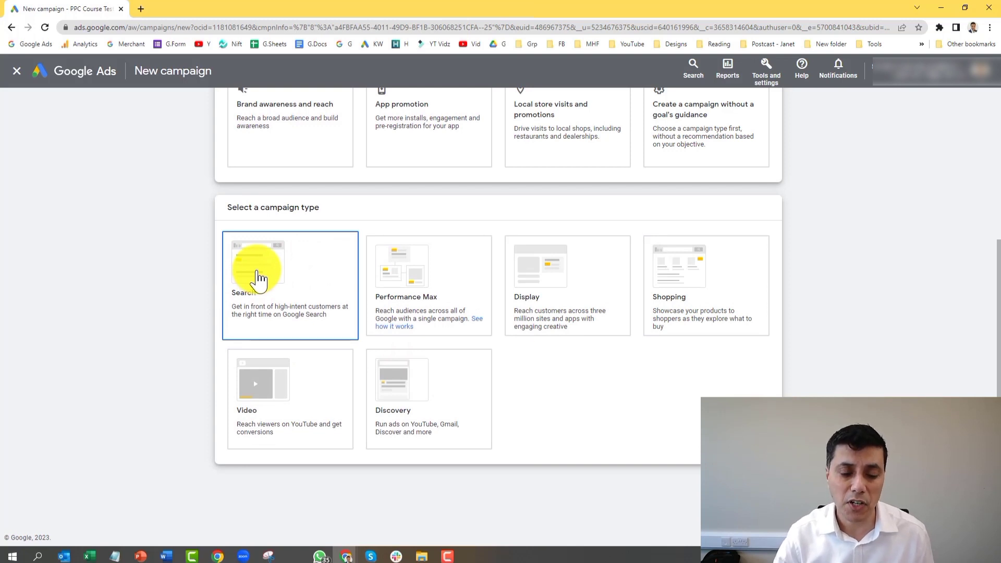
pyautogui.click(259, 287)
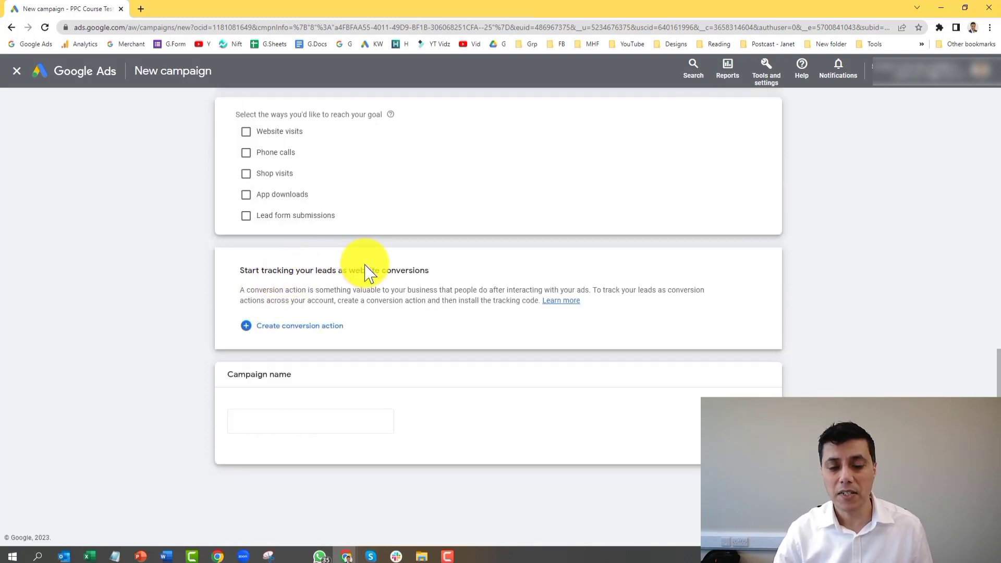
# Step: Name the campaign Leads-Search-Google-Ads-Training and continue to the bidding settings
pyautogui.scroll(1, 367, 271)
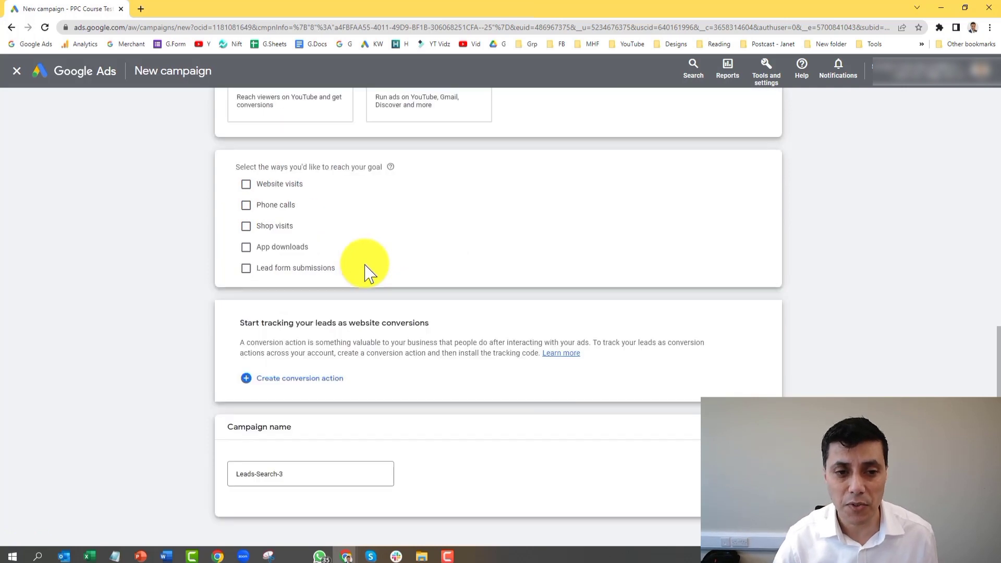
pyautogui.scroll(3, 367, 272)
pyautogui.scroll(-2, 367, 272)
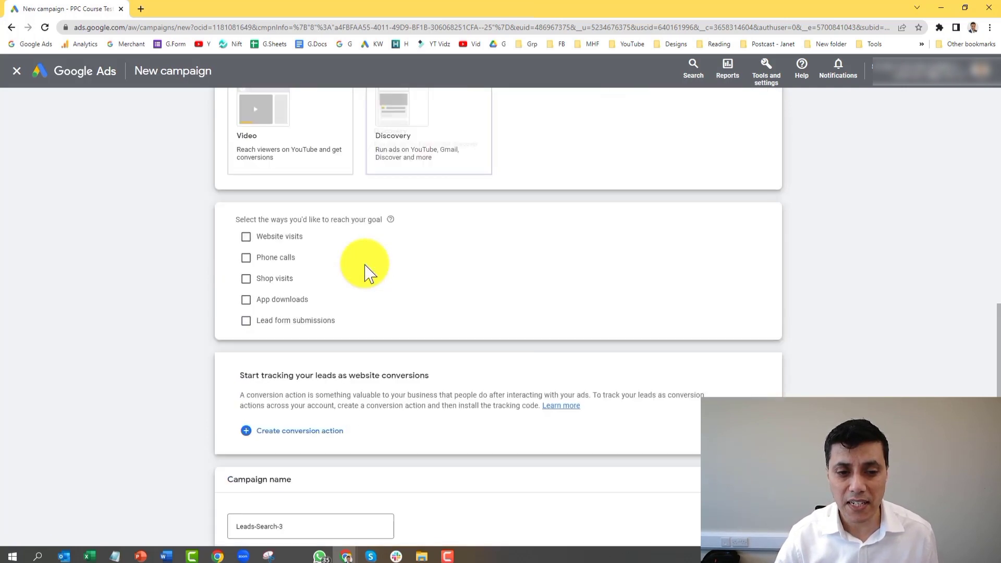
pyautogui.scroll(-2, 293, 302)
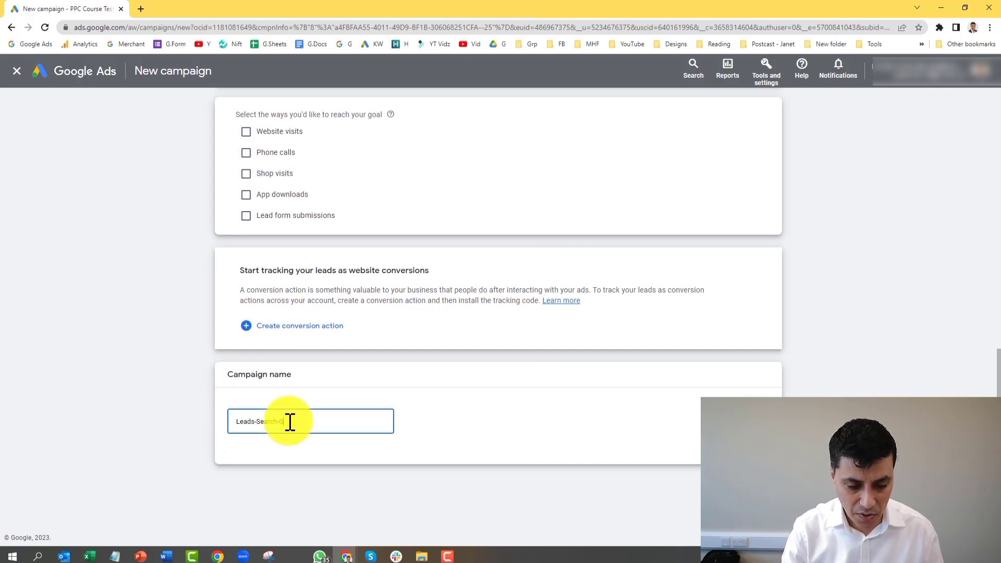
pyautogui.write('oogle-Ads')
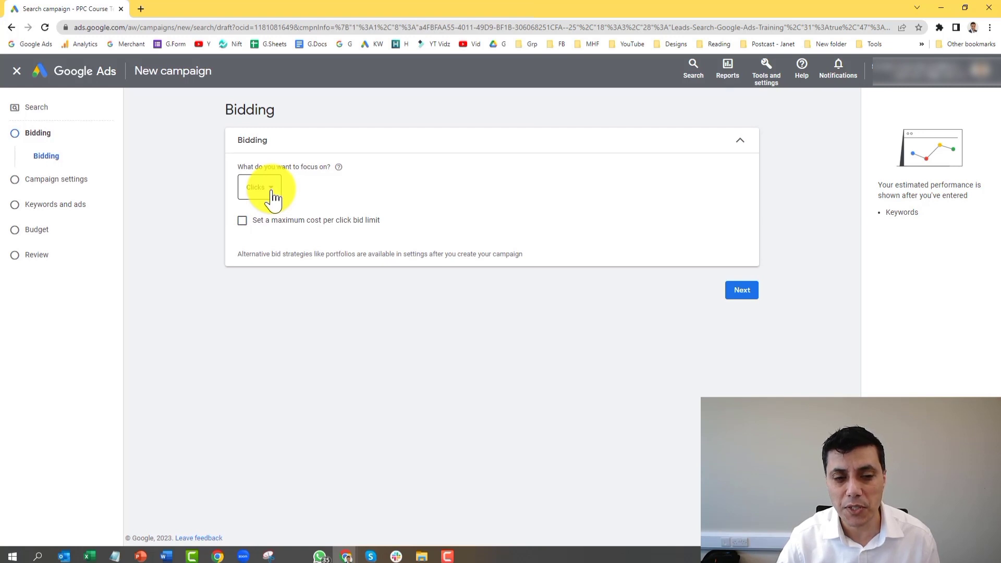
# Step: Set the bidding focus to Clicks without a maximum cost per click limit and continue to the campaign settings
pyautogui.click(273, 197)
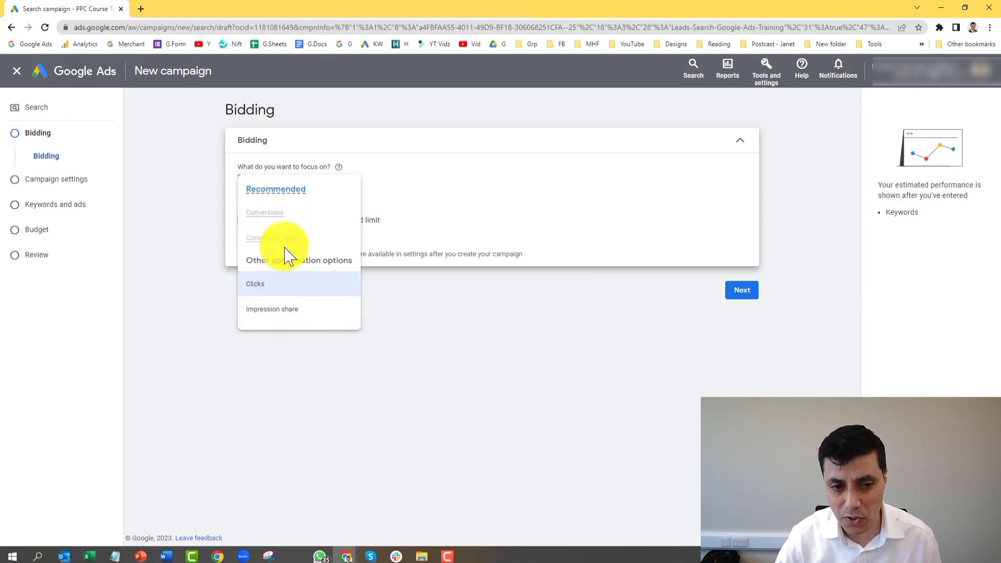
pyautogui.click(258, 289)
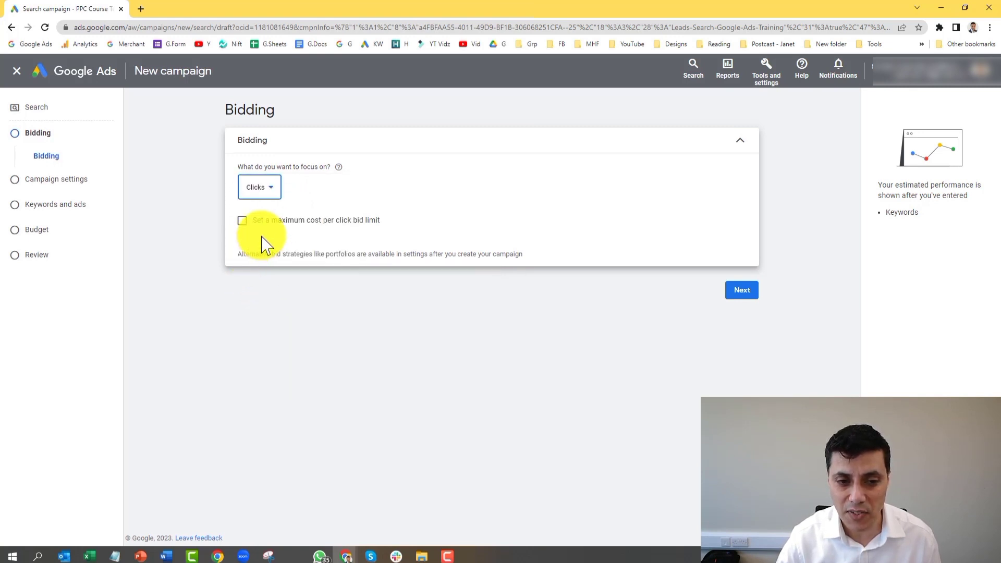
pyautogui.click(743, 293)
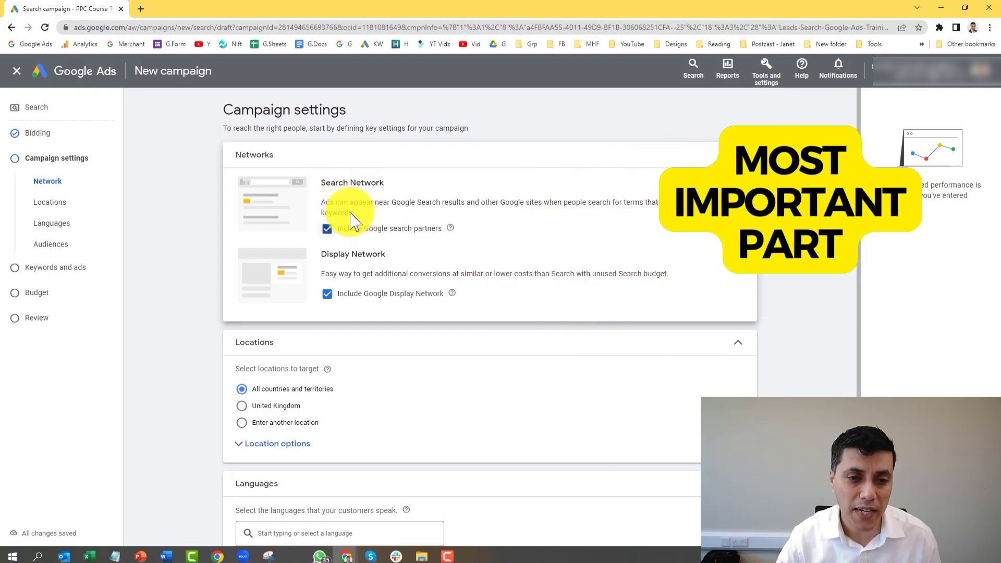
# Step: Exclude Google search partners and the Google Display Network from the campaign's networks
pyautogui.click(327, 230)
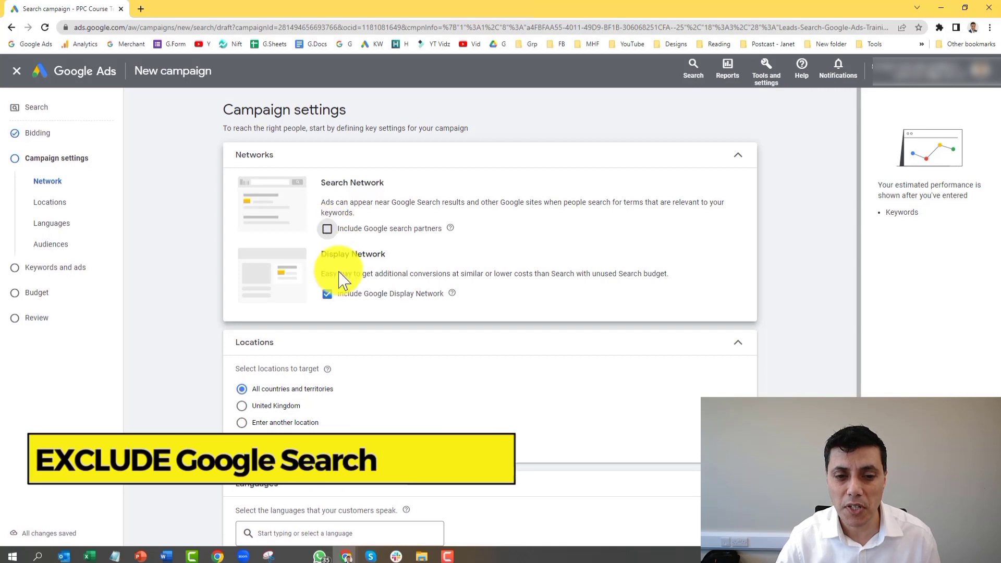
pyautogui.click(327, 337)
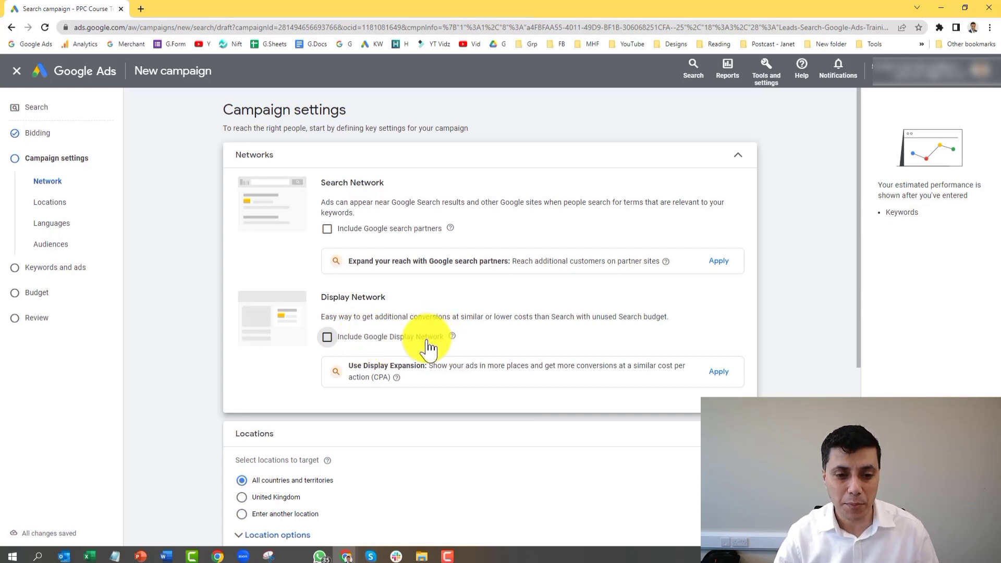
# Step: Target the city London, England, United Kingdom as the campaign location and continue to the keywords and ads settings
pyautogui.scroll(-5, 427, 347)
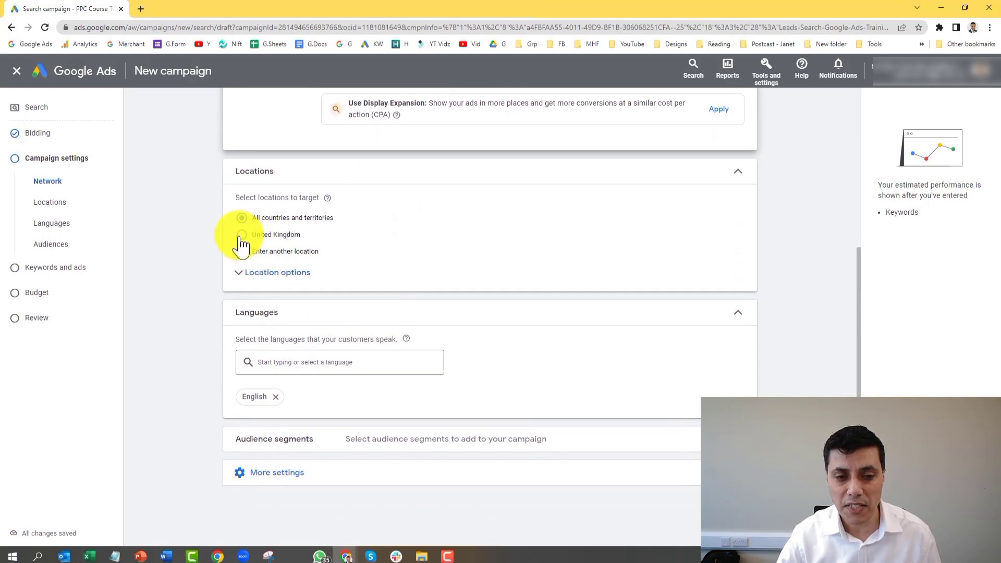
pyautogui.click(242, 238)
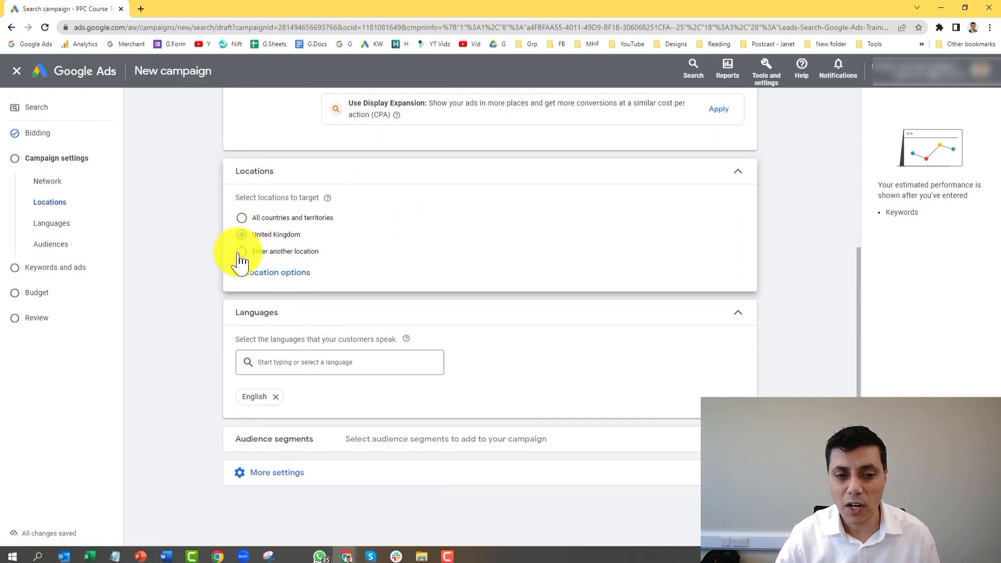
pyautogui.click(241, 252)
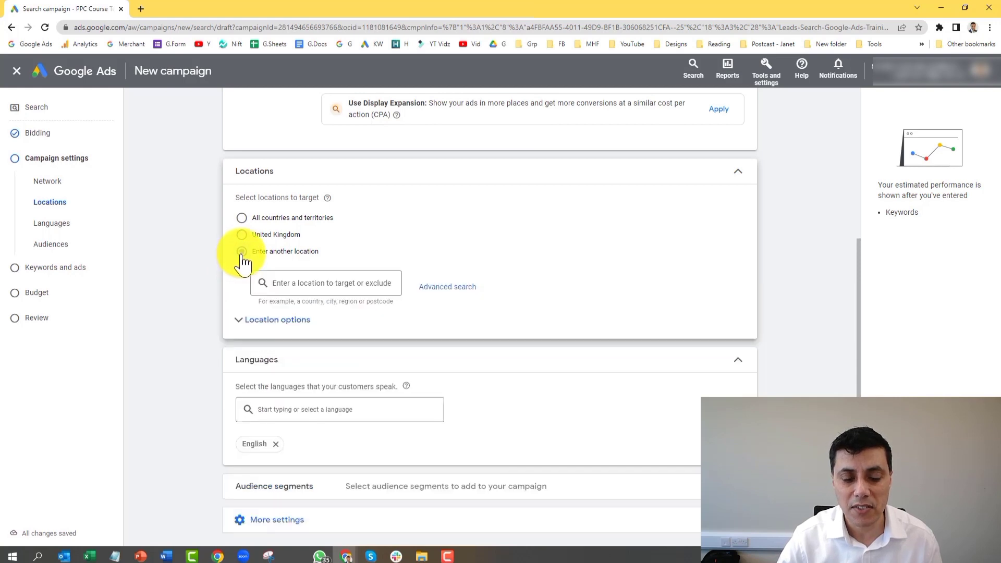
pyautogui.click(296, 283)
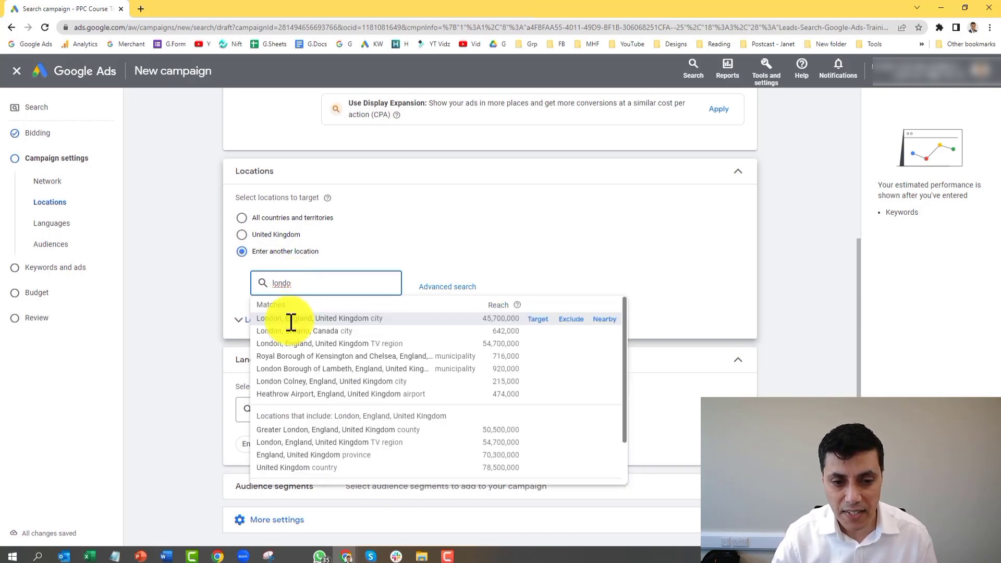
pyautogui.click(539, 319)
pyautogui.scroll(-3, 429, 336)
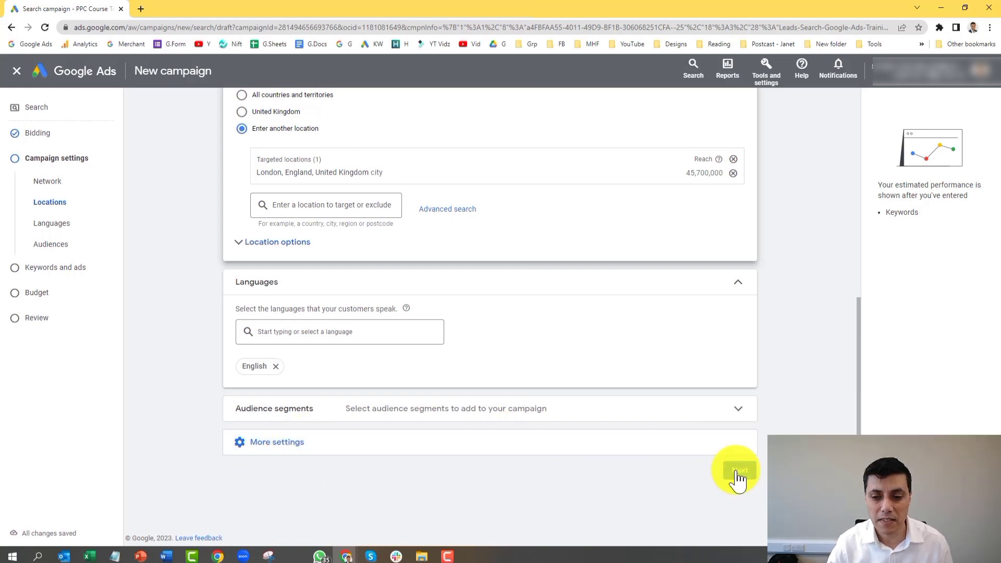
pyautogui.click(740, 472)
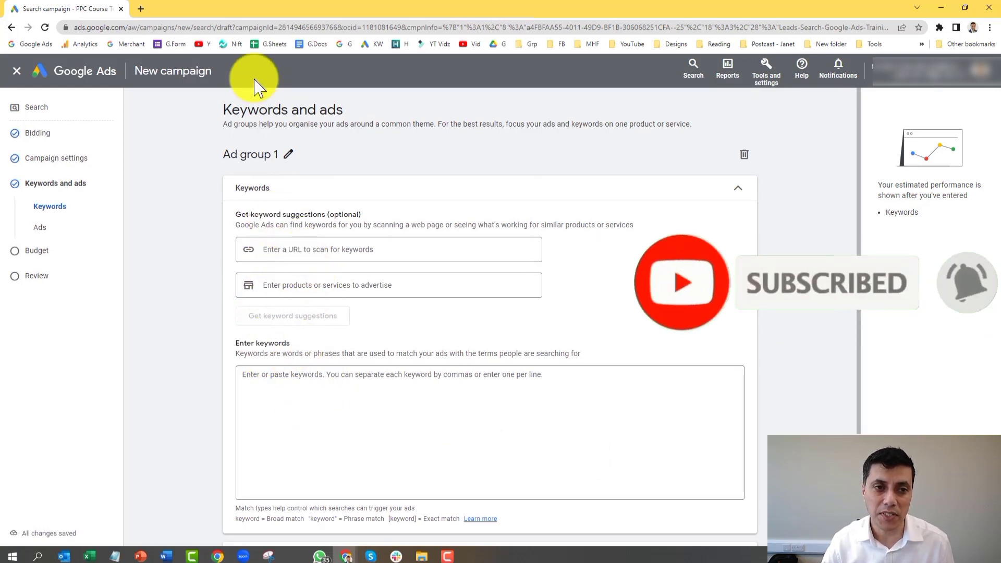
# Step: Open the ppcforcompletebeginners.com/learngoogleads page in a new browser tab and copy its address
pyautogui.click(140, 9)
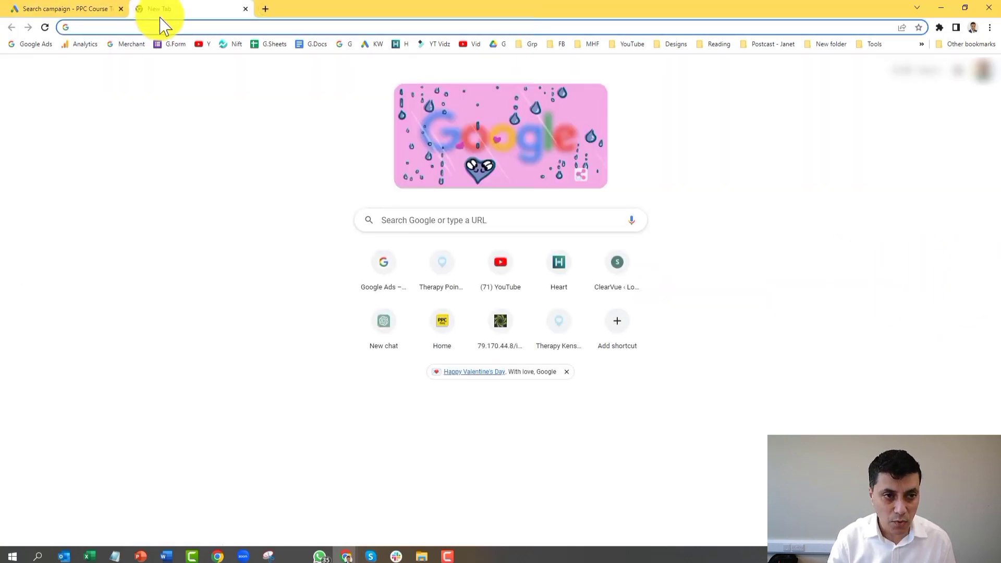
pyautogui.write('ppcforcompletebeginners.com')
pyautogui.press('Return')
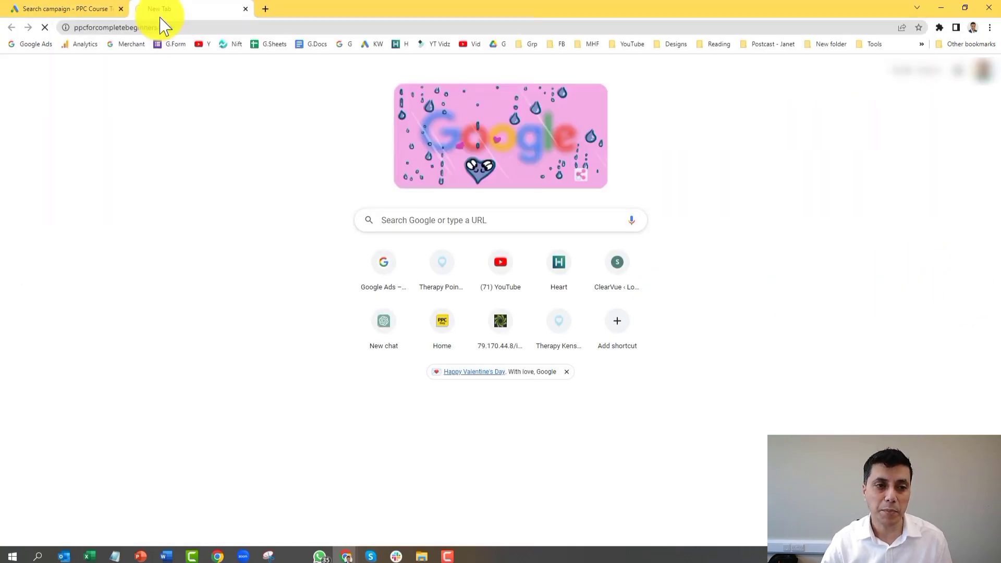
pyautogui.click(147, 27)
pyautogui.hotkey('ctrl', 'c')
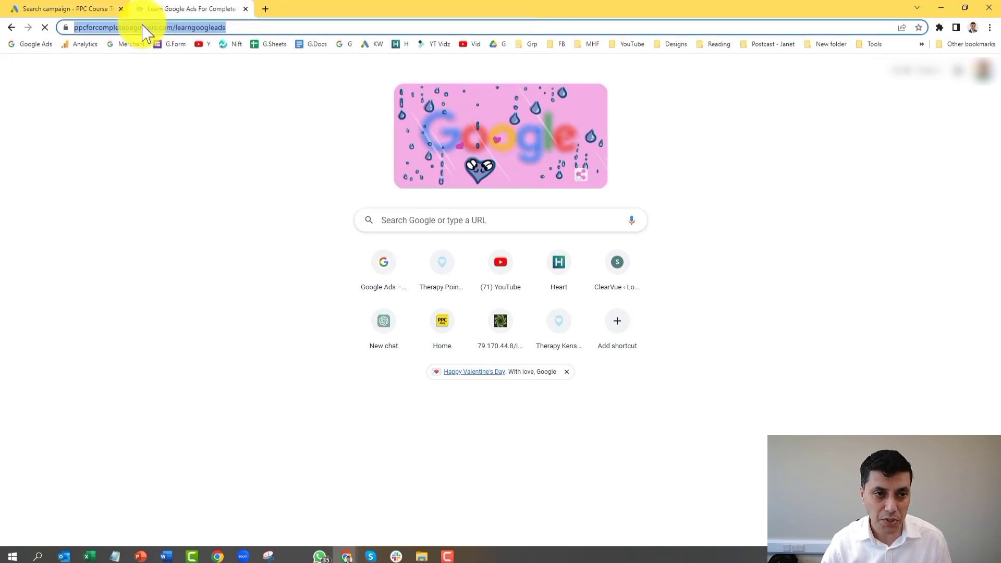
# Step: Look over the landing page, then get keyword suggestions for Ad group 1 in Google Ads from its copied URL
pyautogui.click(90, 9)
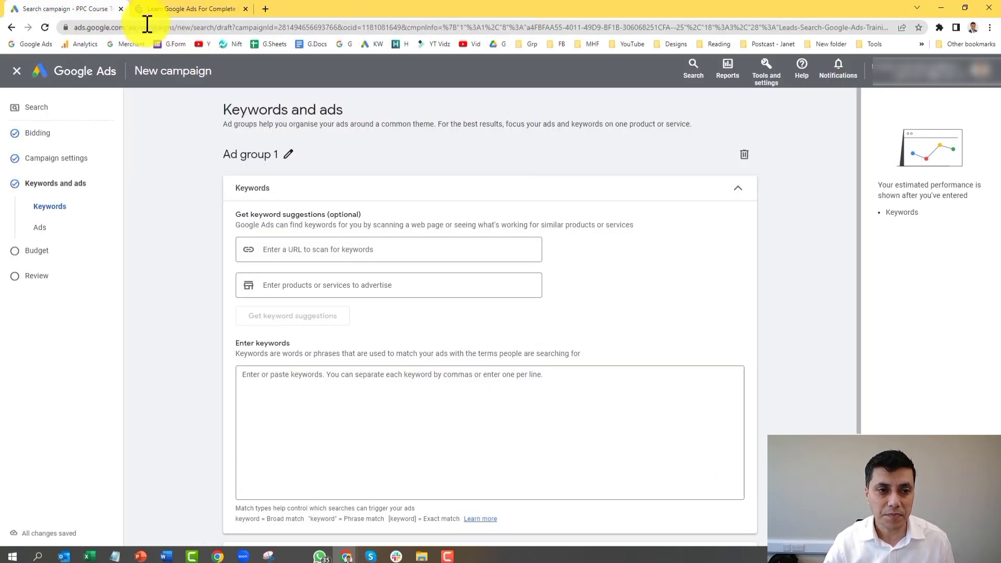
pyautogui.click(159, 8)
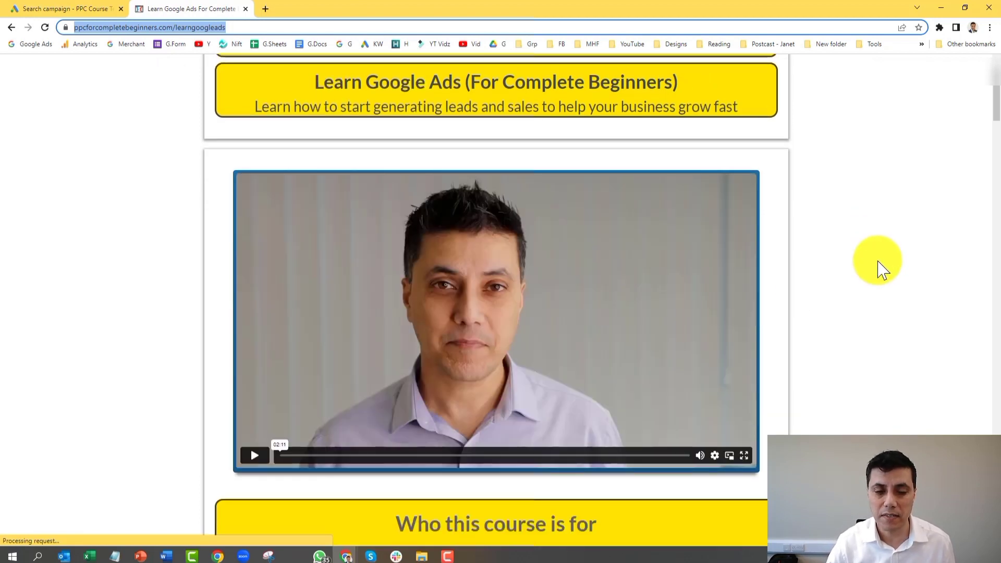
pyautogui.click(66, 9)
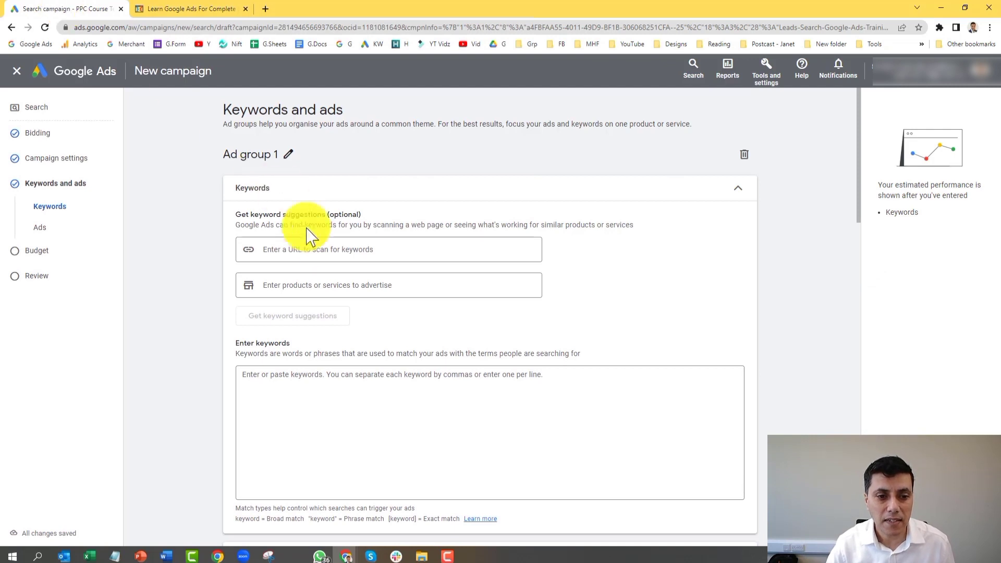
pyautogui.click(285, 254)
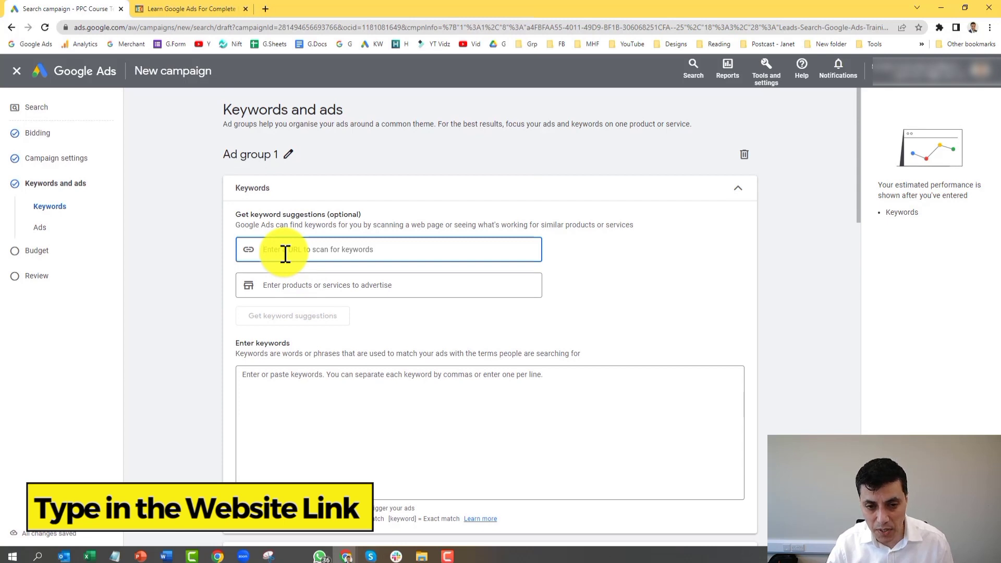
pyautogui.hotkey('ctrl', 'v')
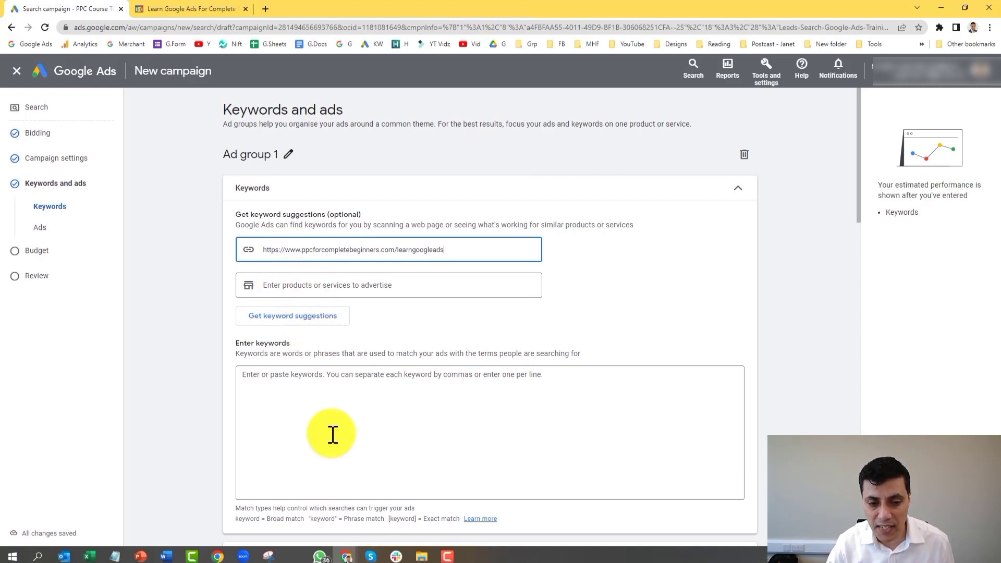
pyautogui.click(273, 328)
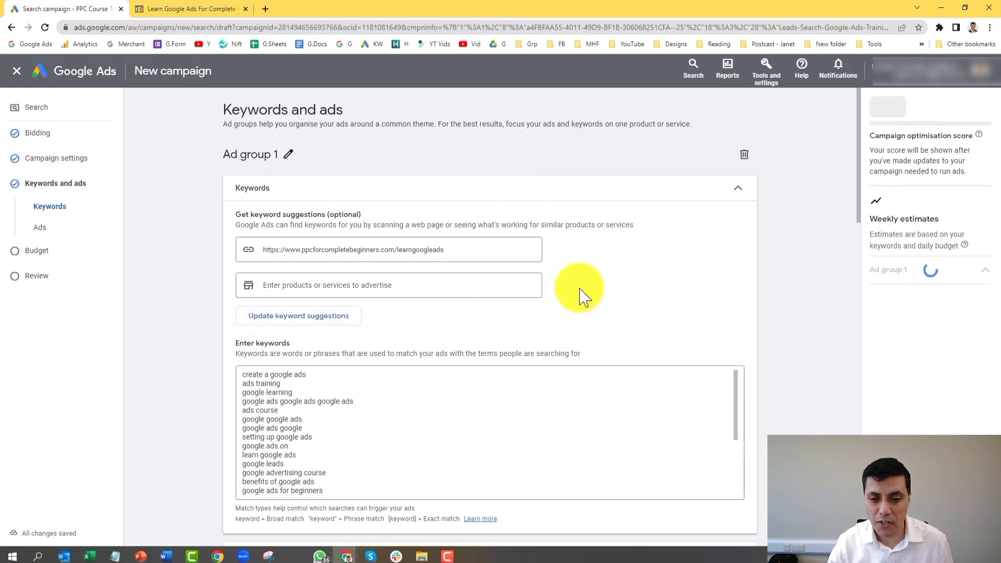
# Step: Review the suggested keywords and delete "create a google ads" and "ads training" from the list
pyautogui.scroll(-2, 718, 288)
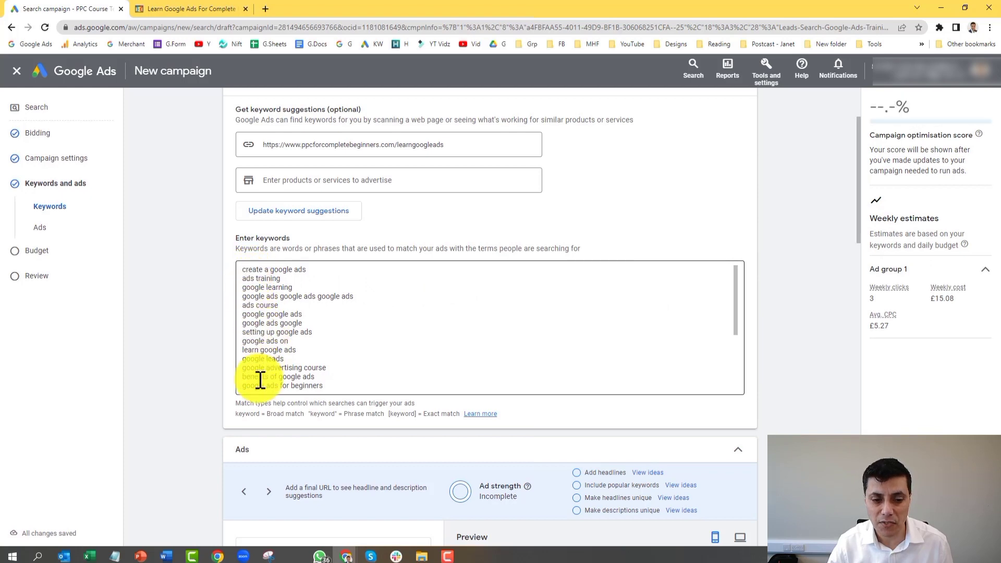
pyautogui.scroll(-2, 258, 303)
pyautogui.scroll(4, 258, 303)
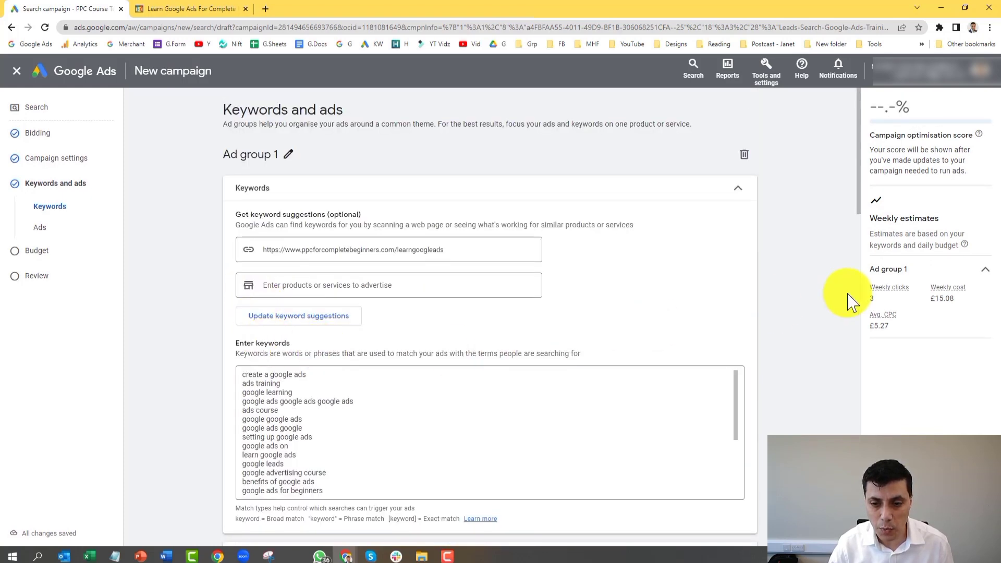
pyautogui.scroll(-1, 787, 298)
pyautogui.click(243, 322)
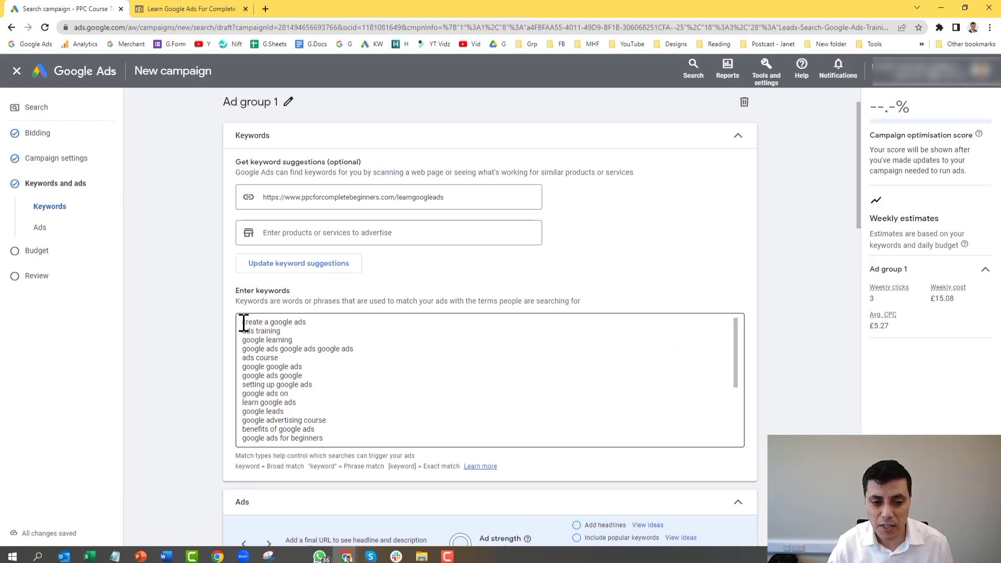
pyautogui.click(244, 323)
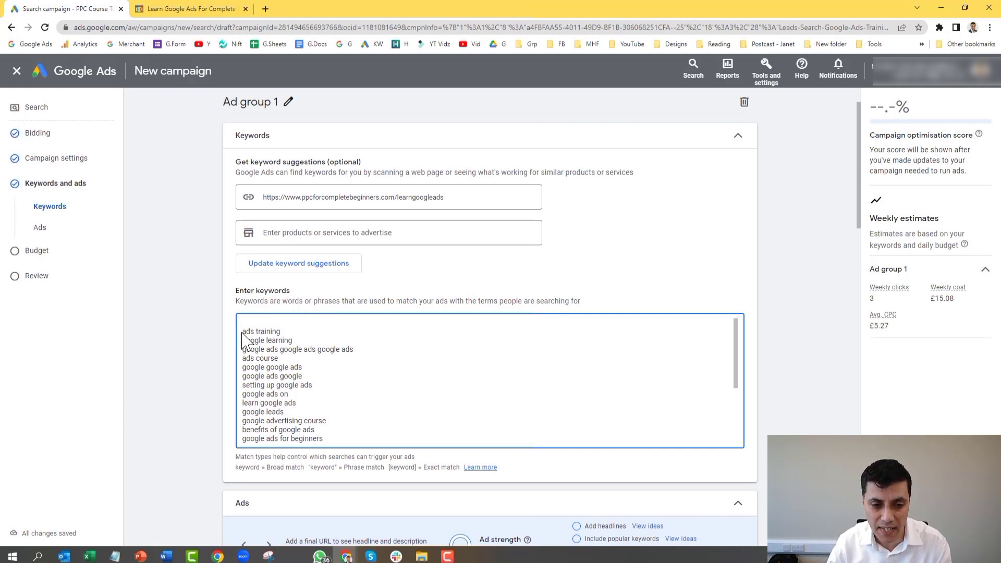
pyautogui.moveTo(246, 334); pyautogui.dragTo(287, 332)
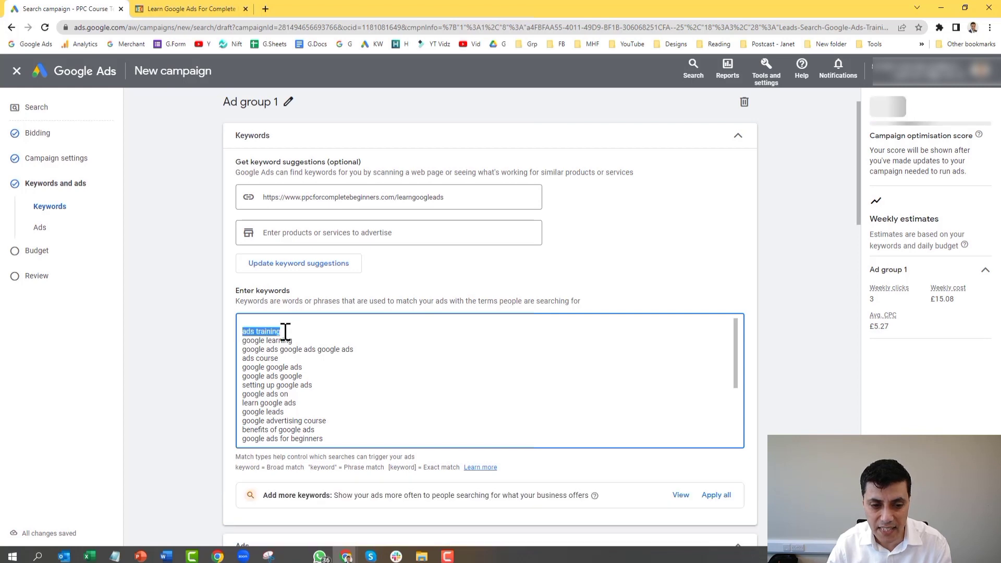
pyautogui.press('BackSpace')
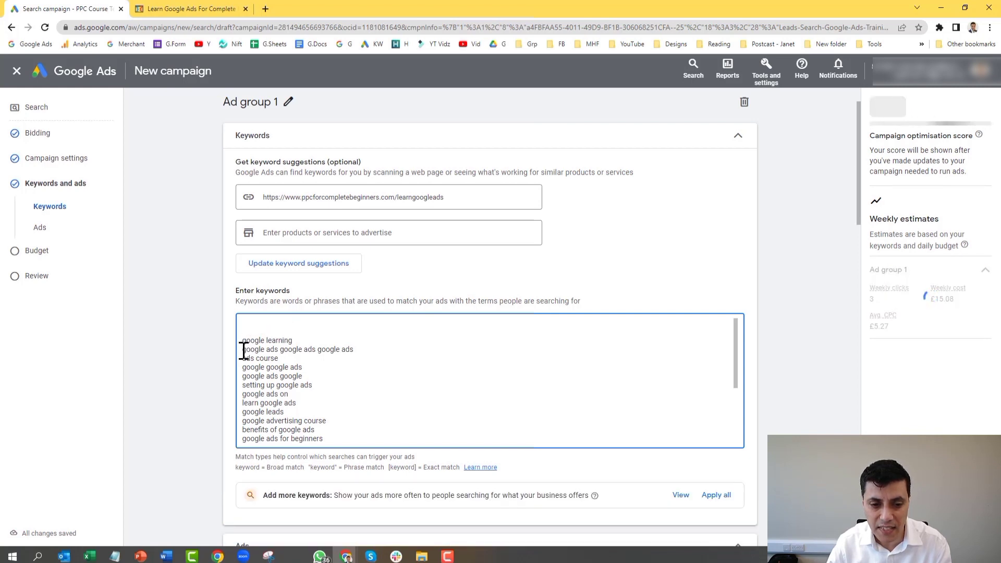
# Step: Delete "google ads google ads google ads", "google google ads", "google ads google", "setting up google ads" and "google ads on" from the keyword list
pyautogui.moveTo(243, 350); pyautogui.dragTo(356, 348)
pyautogui.press('BackSpace')
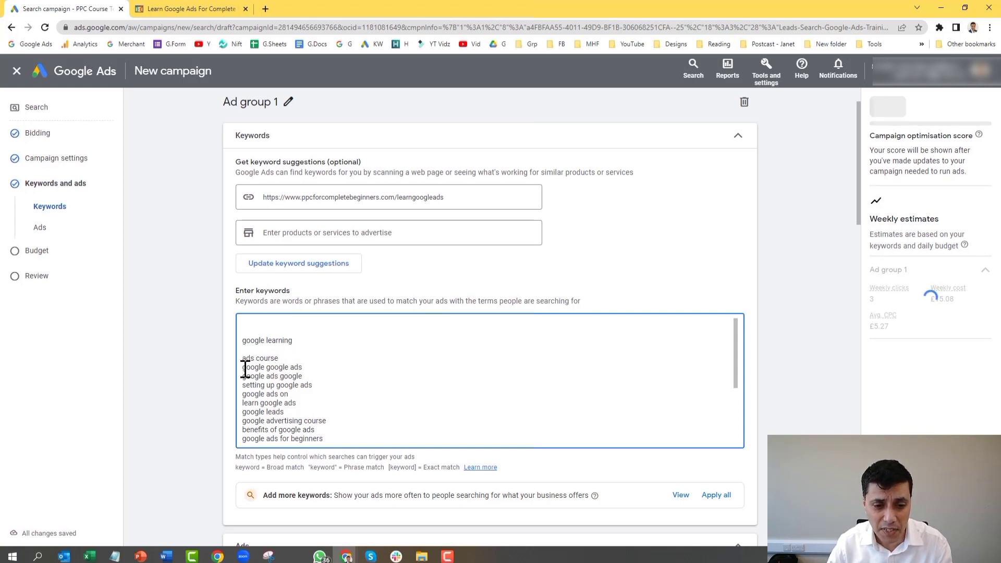
pyautogui.tripleClick(308, 368)
pyautogui.press('BackSpace')
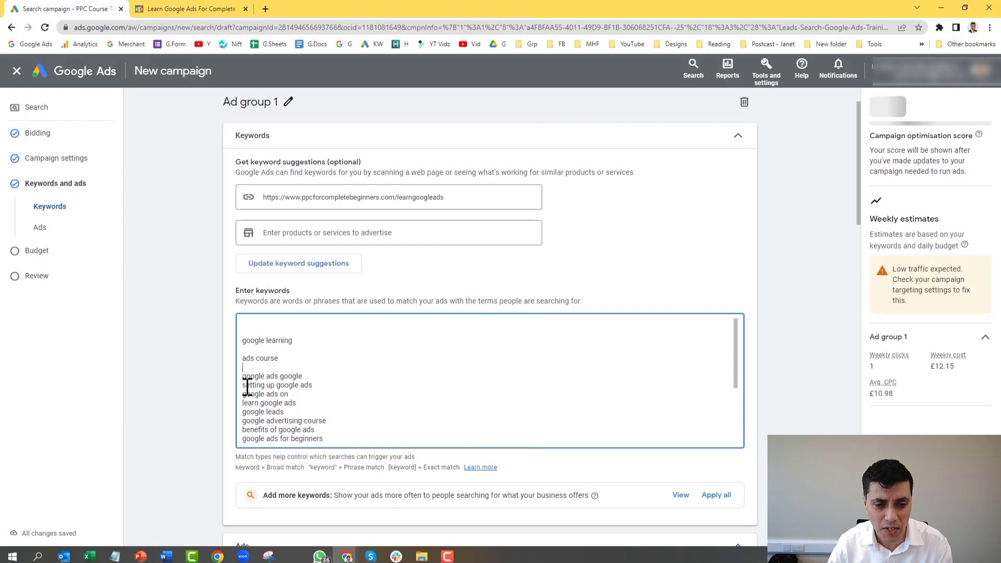
pyautogui.moveTo(243, 376); pyautogui.dragTo(307, 379)
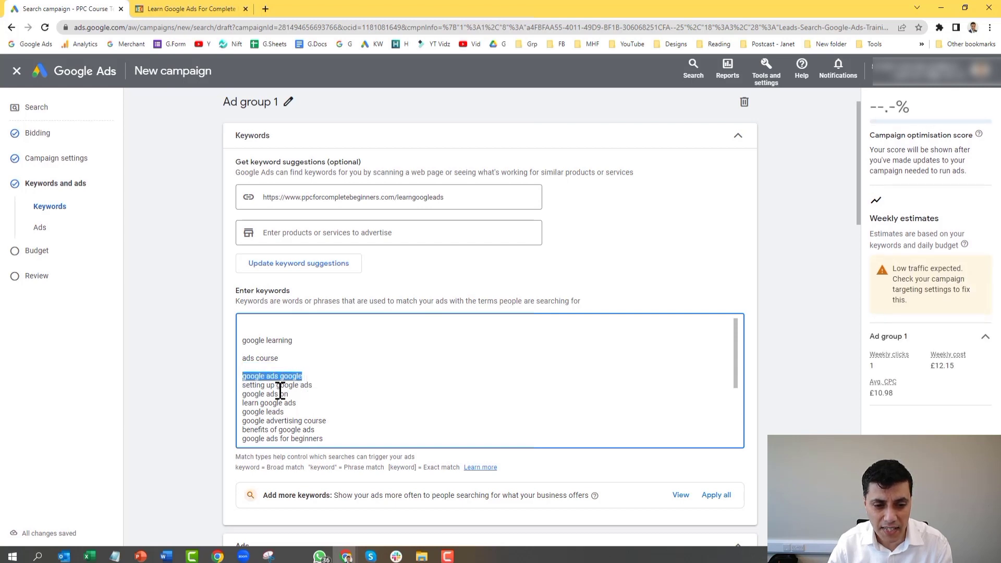
pyautogui.press('BackSpace')
pyautogui.moveTo(245, 388); pyautogui.dragTo(298, 396)
pyautogui.press('BackSpace')
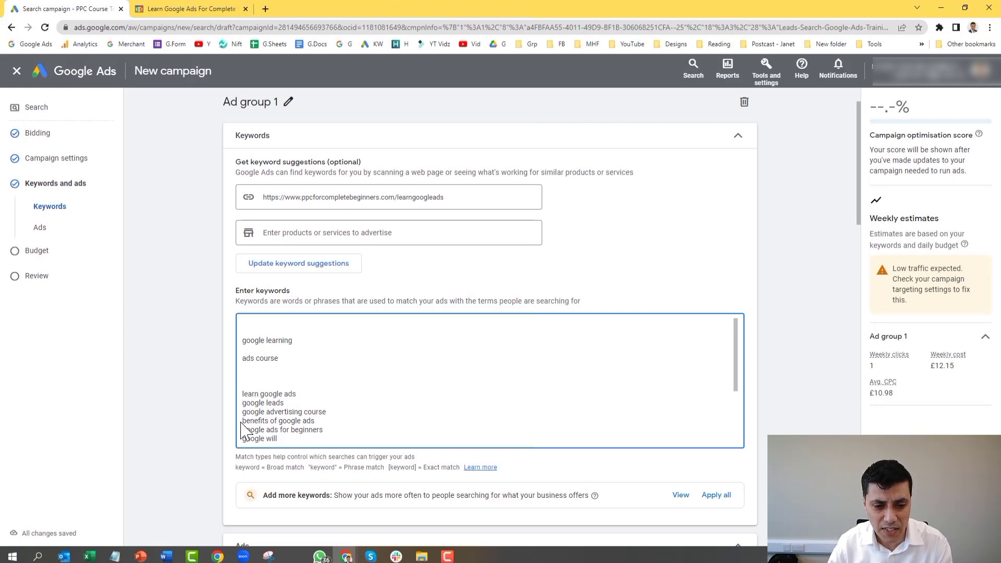
# Step: Delete "benefits of google ads" and all keywords from "google will" to the end of the list
pyautogui.moveTo(245, 424); pyautogui.dragTo(336, 424)
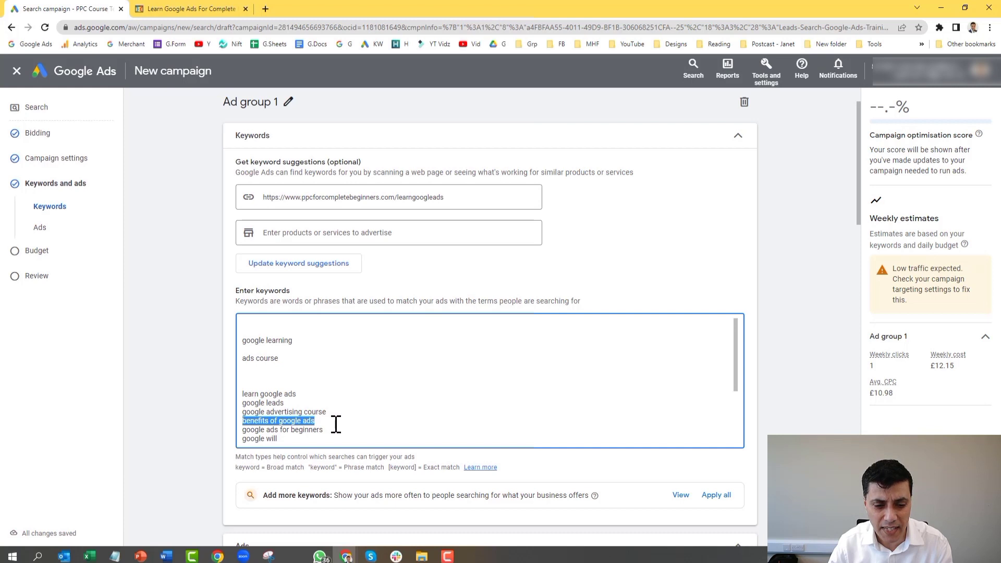
pyautogui.press('BackSpace')
pyautogui.scroll(-1, 293, 410)
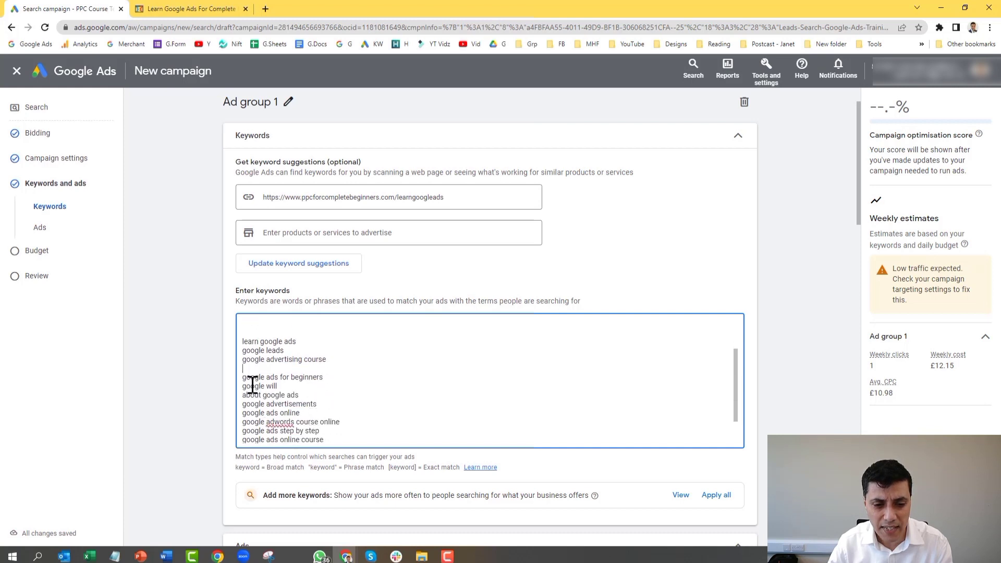
pyautogui.moveTo(244, 387); pyautogui.dragTo(312, 476)
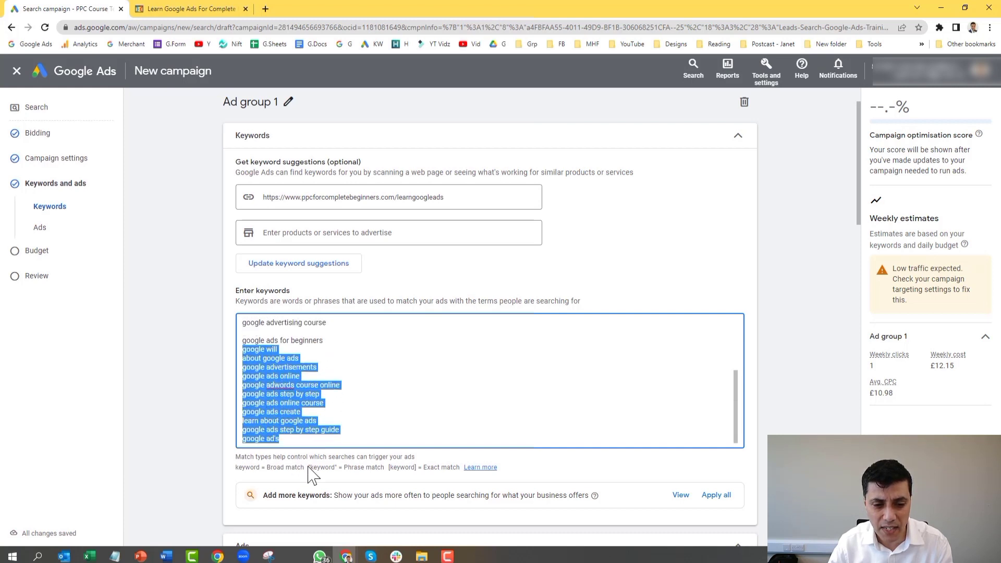
pyautogui.press('BackSpace')
# Step: Remove the blank lines between the remaining keywords so they form one continuous list
pyautogui.scroll(1, 286, 344)
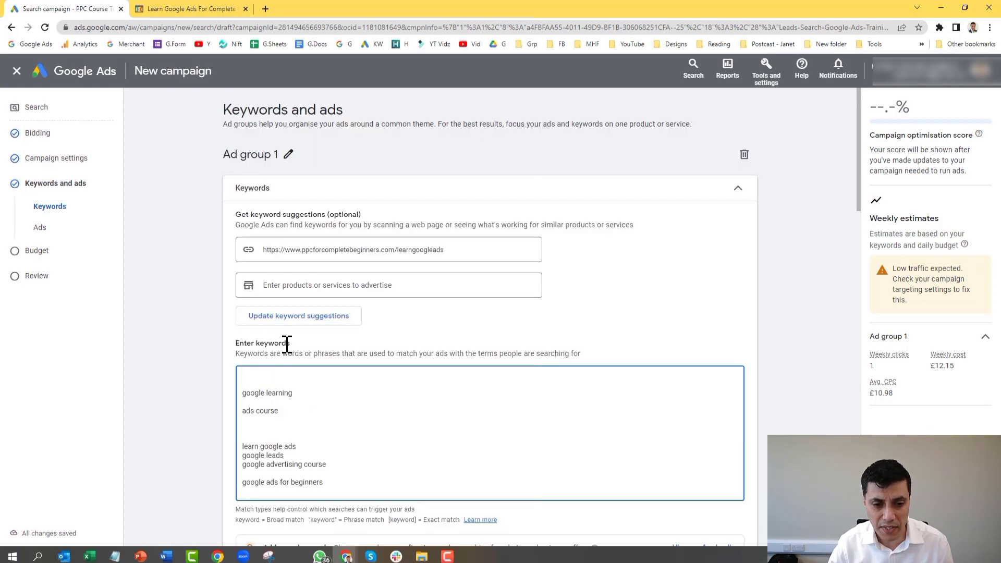
pyautogui.press('Delete')
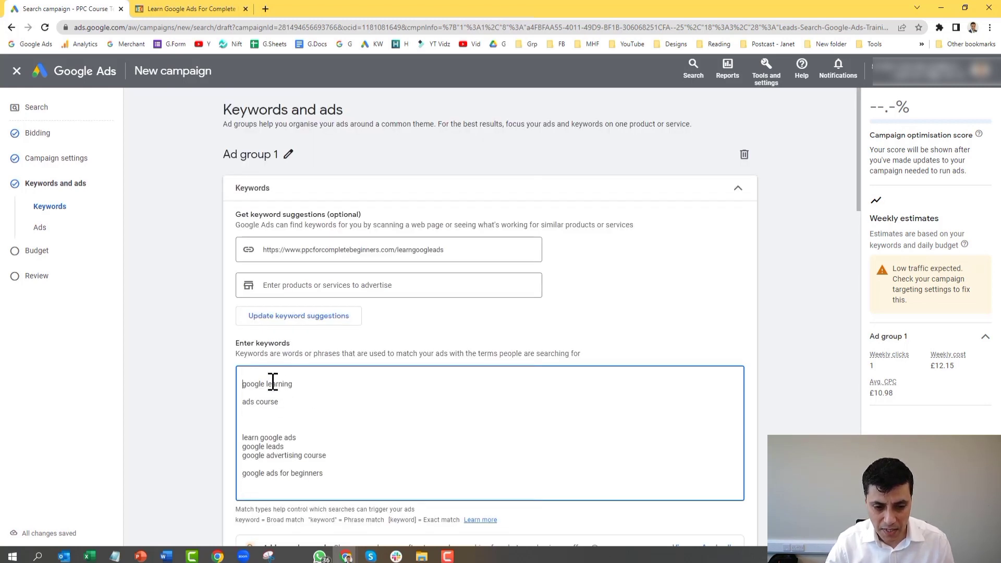
pyautogui.press('Delete')
pyautogui.press('Delete')
pyautogui.press('Delete')
pyautogui.press('Delete')
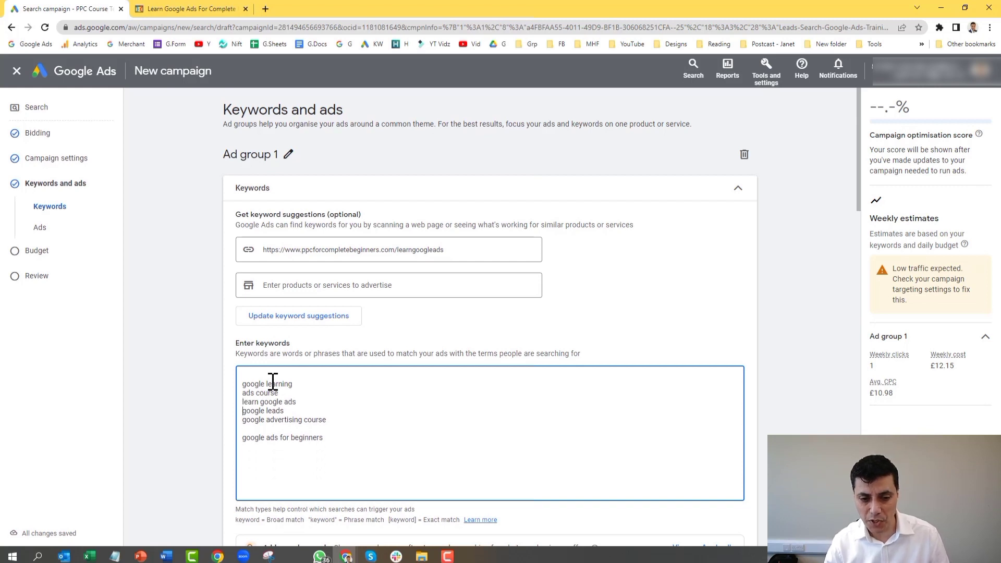
pyautogui.press('Delete')
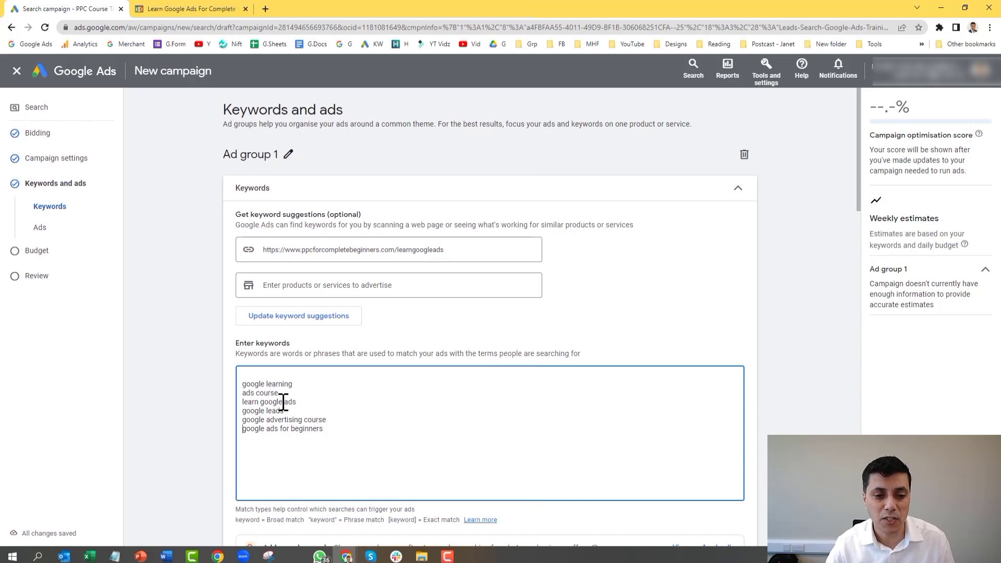
pyautogui.scroll(-4, 789, 318)
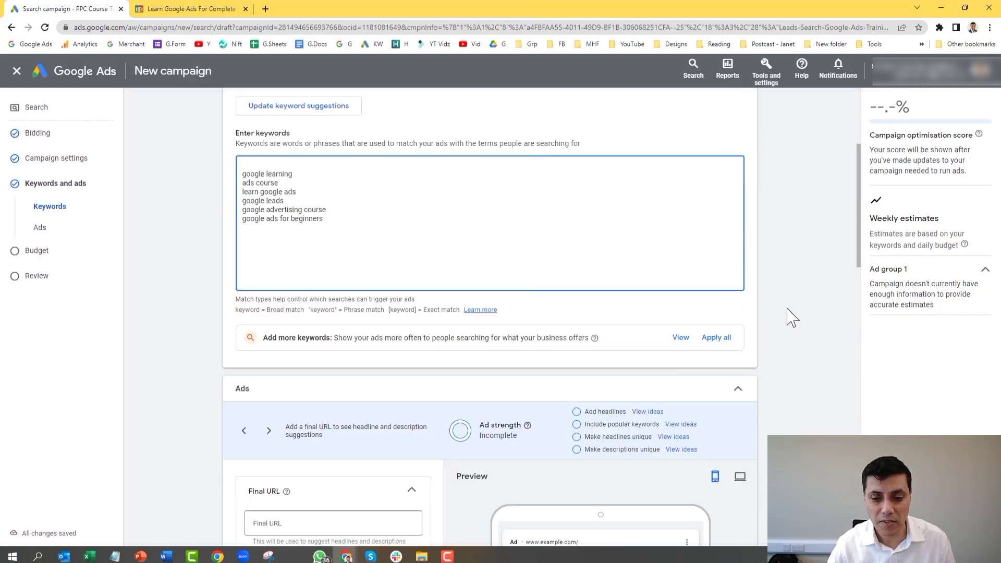
pyautogui.scroll(-3, 789, 316)
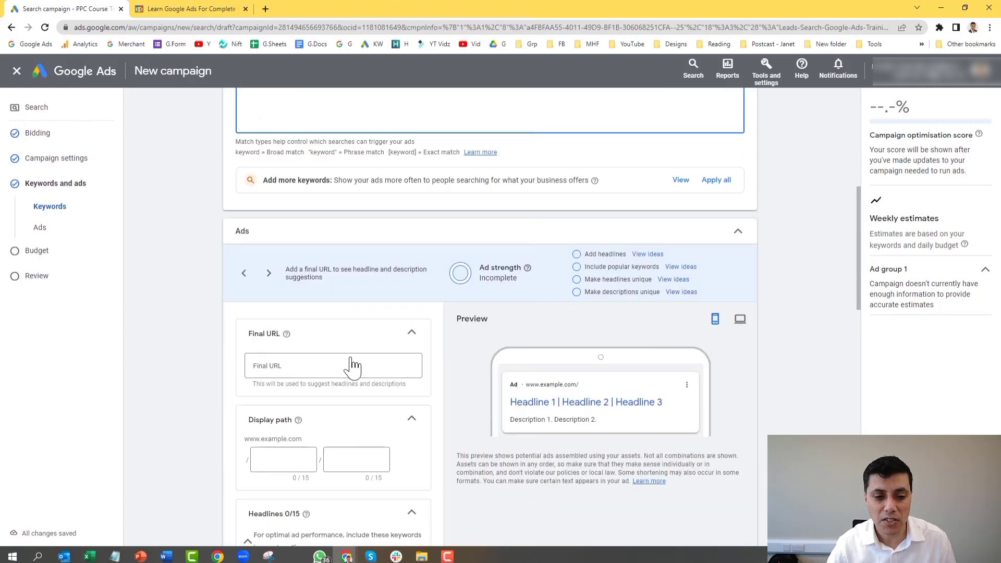
pyautogui.click(267, 369)
pyautogui.write('www.ppcforcompletebeginners.com/learngoogleads')
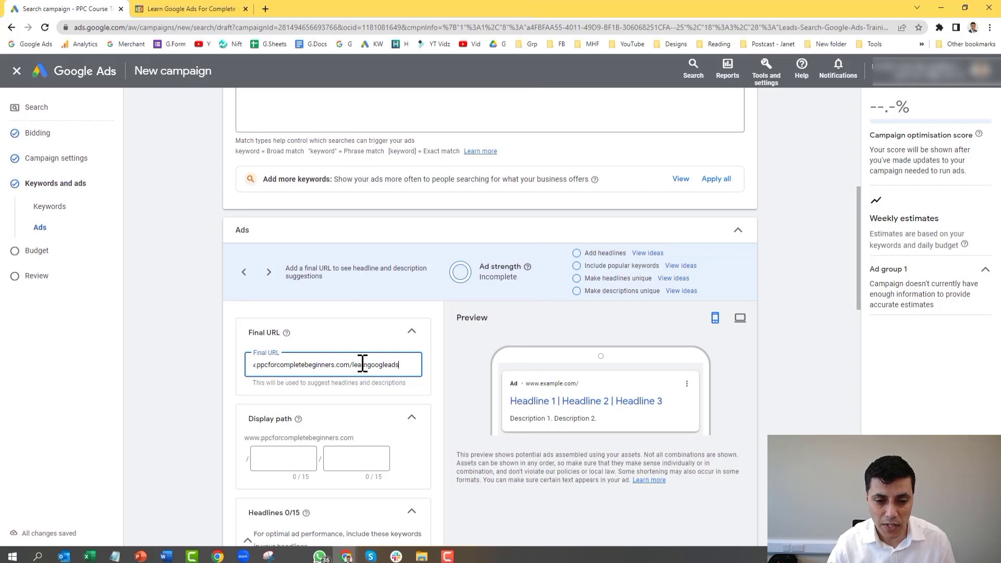
pyautogui.doubleClick(363, 365)
pyautogui.press('BackSpace')
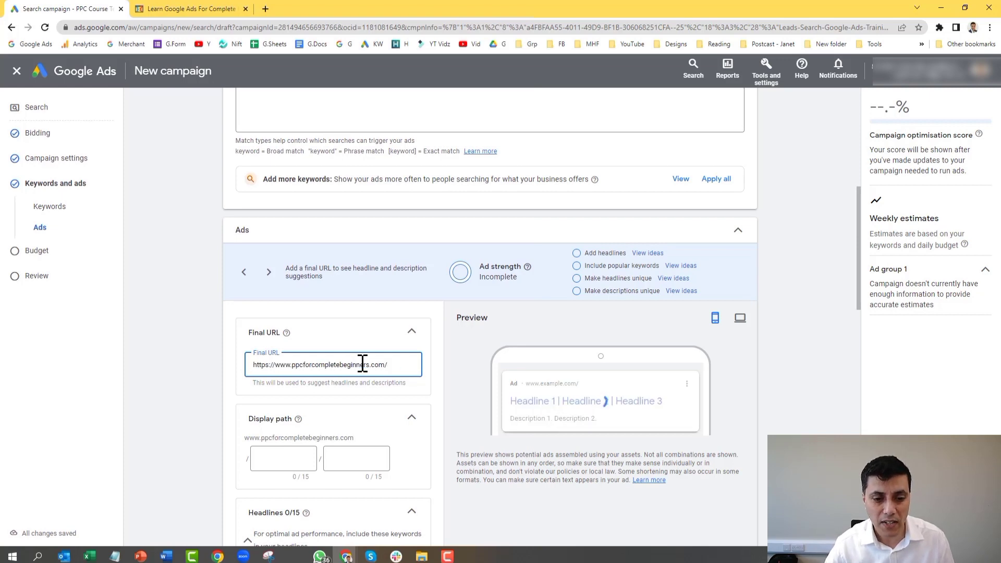
# Step: Set the two display path parts to "Learn" and "Google-Ads", and check the ad in the desktop and mobile previews
pyautogui.scroll(-3, 179, 380)
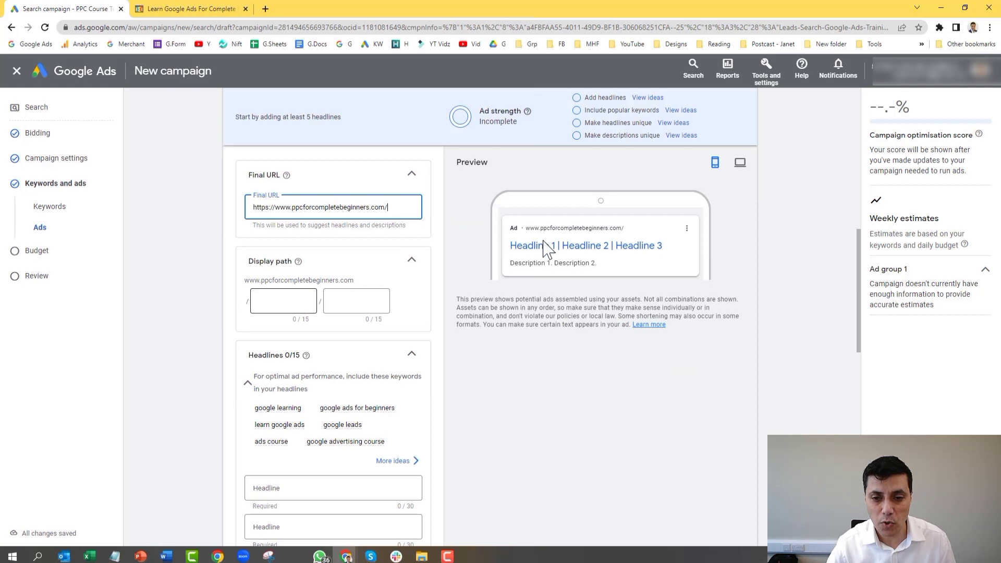
pyautogui.click(267, 304)
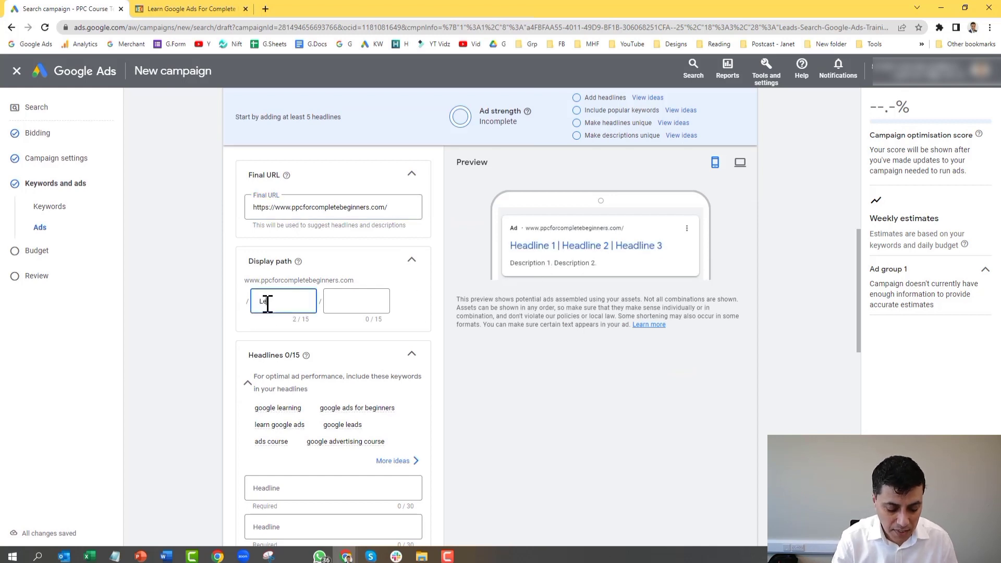
pyautogui.press('Tab')
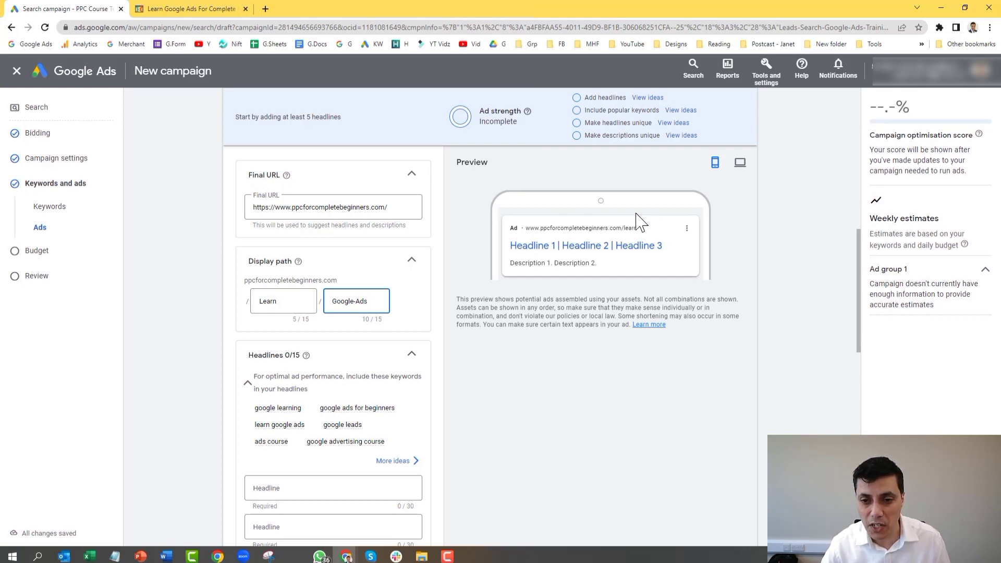
pyautogui.click(741, 165)
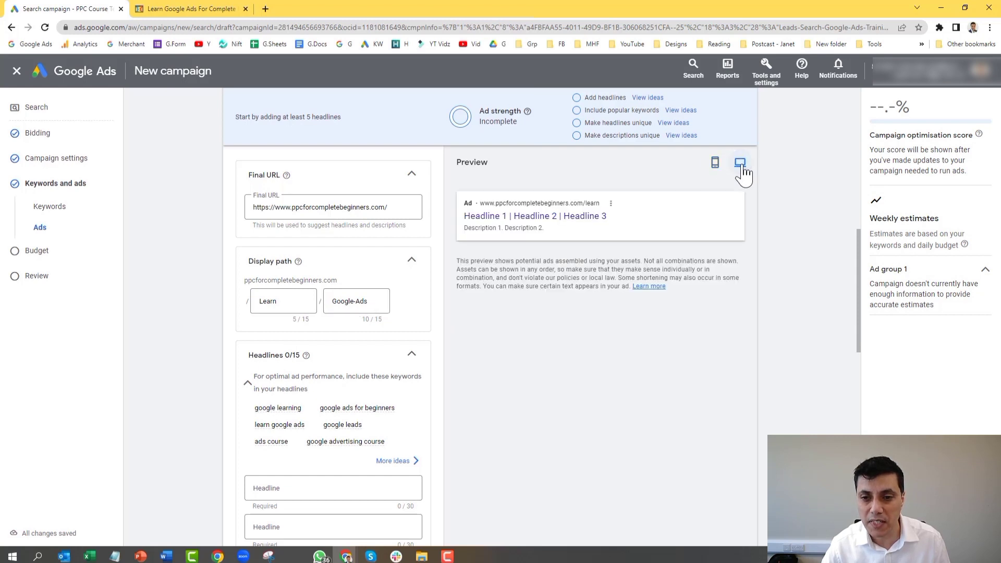
pyautogui.click(716, 163)
# Step: Copy the suggested keyword "google ads for beginners" into the first headline
pyautogui.scroll(-2, 282, 404)
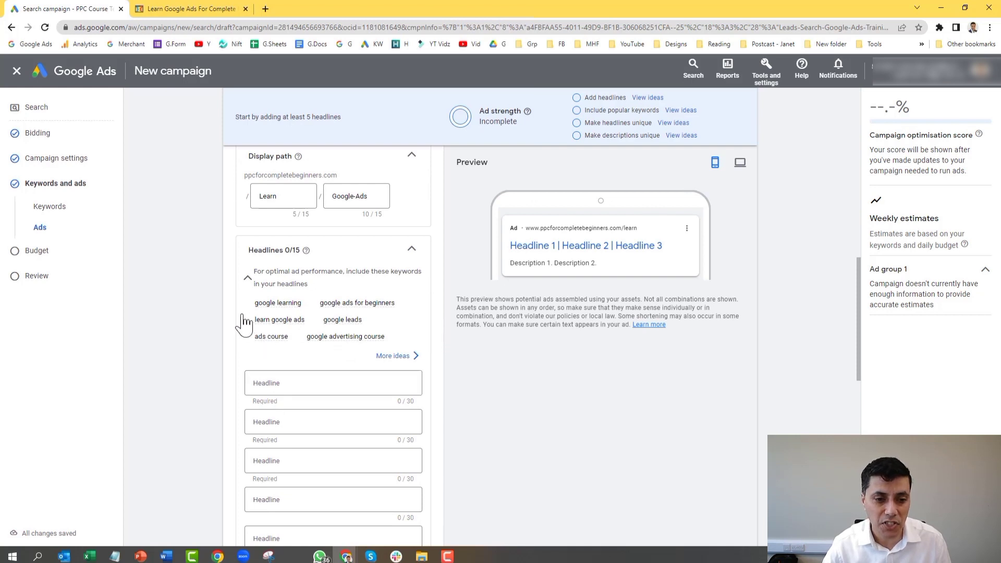
pyautogui.scroll(-1, 245, 313)
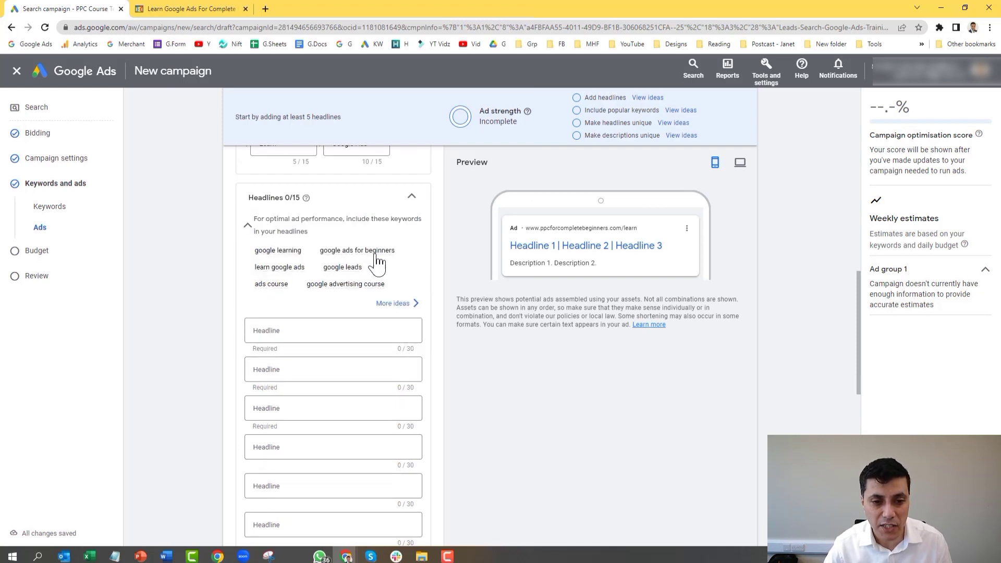
pyautogui.moveTo(332, 259)
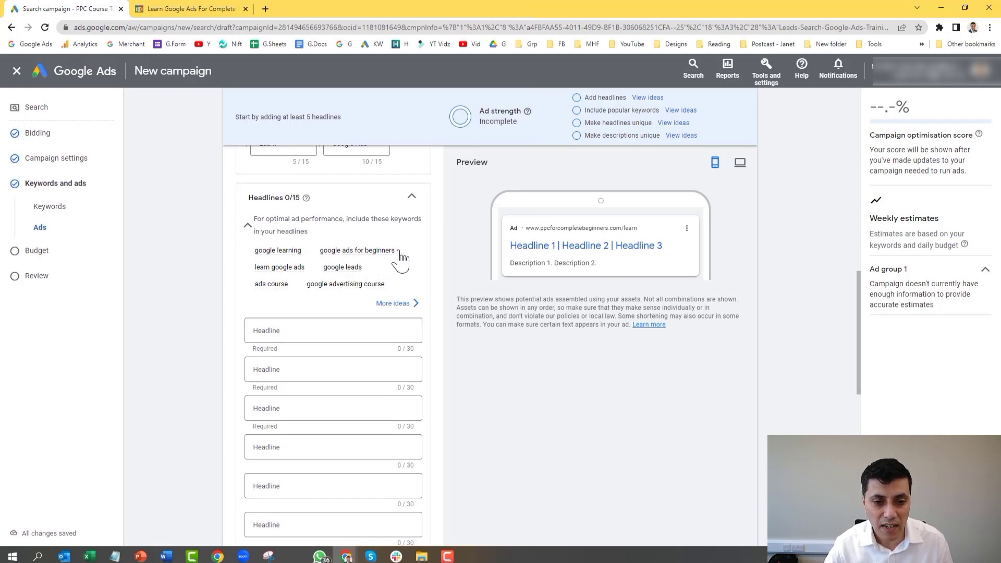
pyautogui.moveTo(398, 253); pyautogui.dragTo(303, 302)
pyautogui.hotkey('ctrl', 'c')
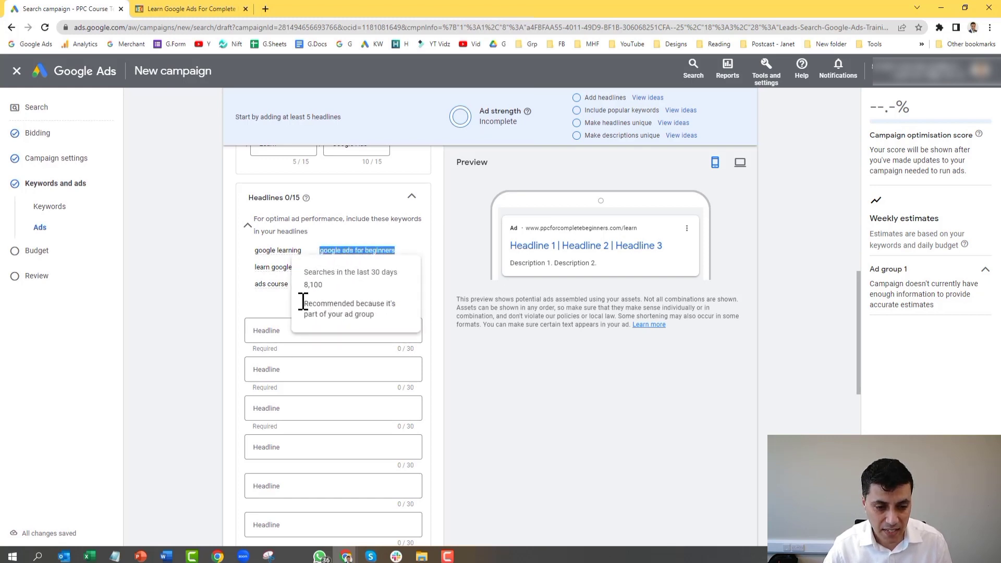
pyautogui.click(264, 331)
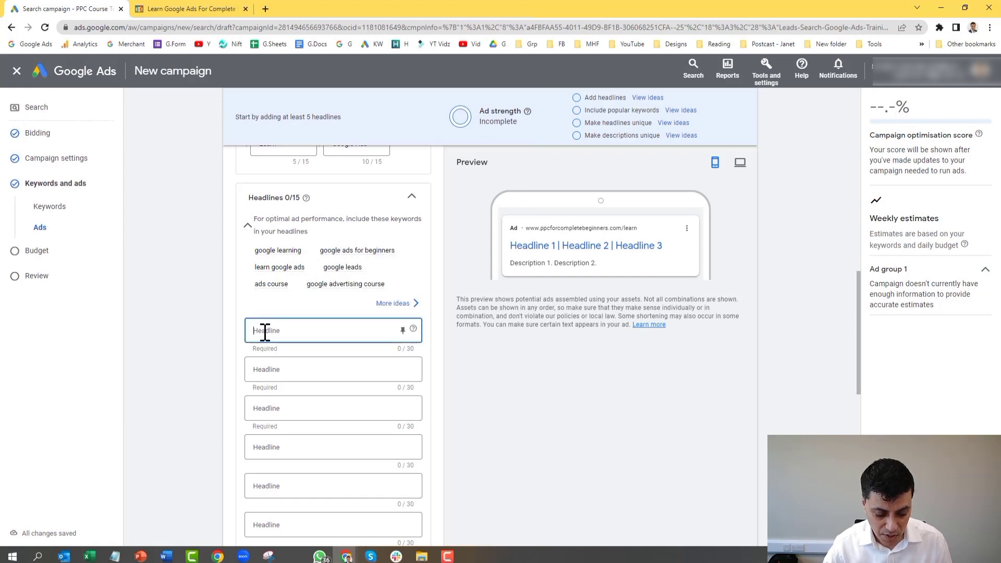
pyautogui.hotkey('ctrl', 'v')
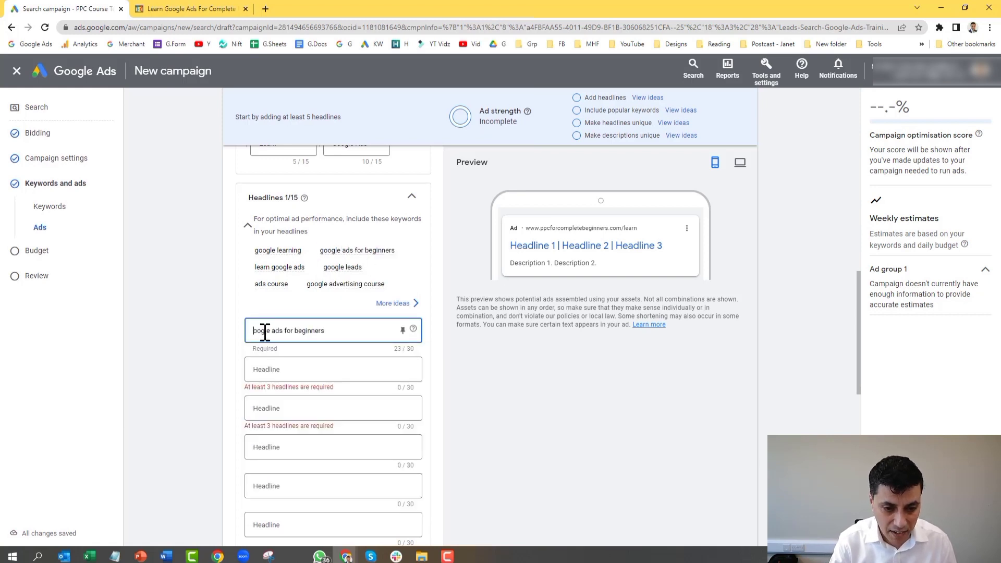
# Step: Capitalise each word of the first headline so it reads "Google Ads For Beginners"
pyautogui.write('G')
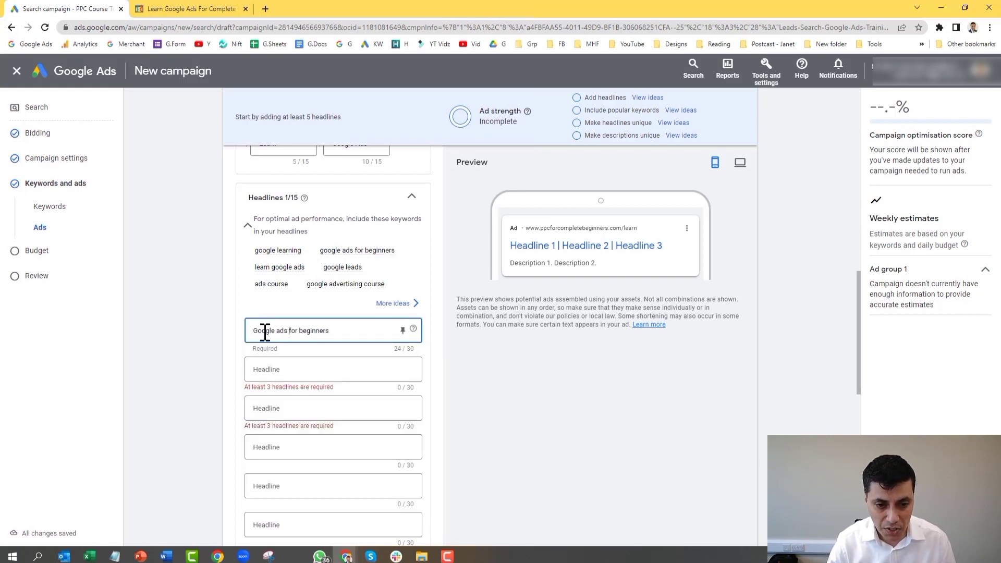
pyautogui.press('Delete')
pyautogui.write('A')
pyautogui.hotkey('ctrl', 'Right')
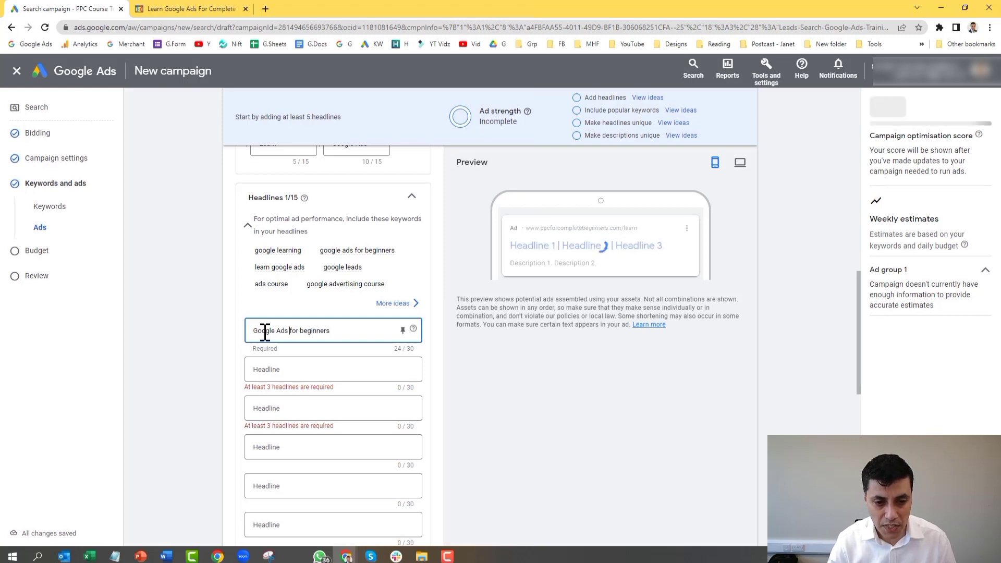
pyautogui.press('Delete')
pyautogui.write('F')
pyautogui.hotkey('ctrl', 'Right')
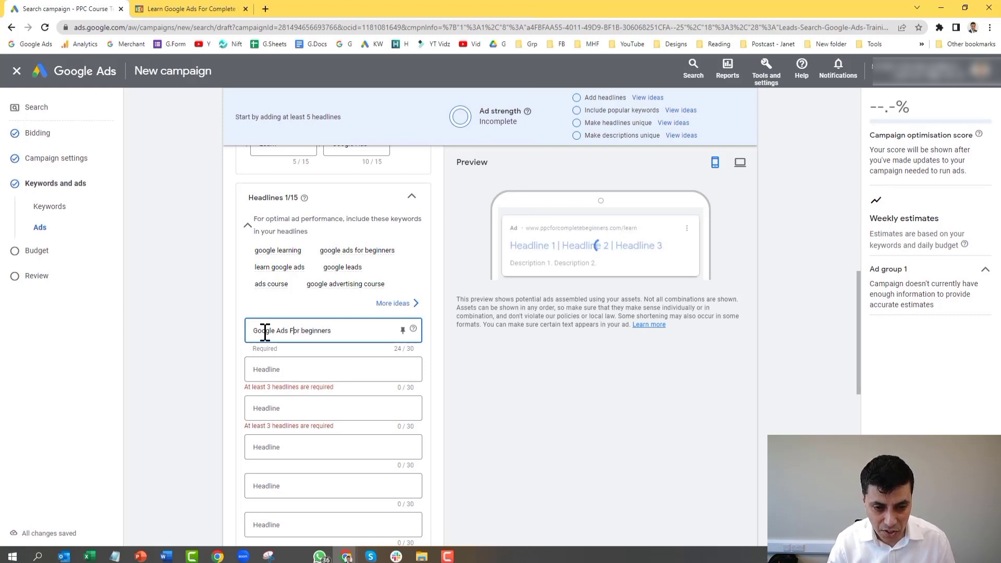
pyautogui.press('Delete')
pyautogui.write('B')
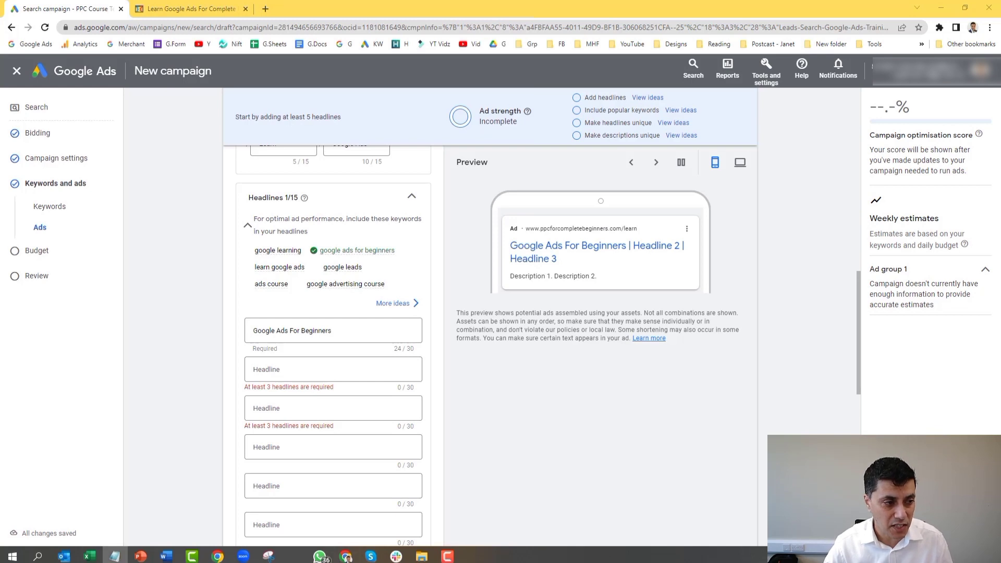
# Step: Enter "Google Ads Online Training" as the second headline and "Master PPC with us" as the third
pyautogui.click(275, 369)
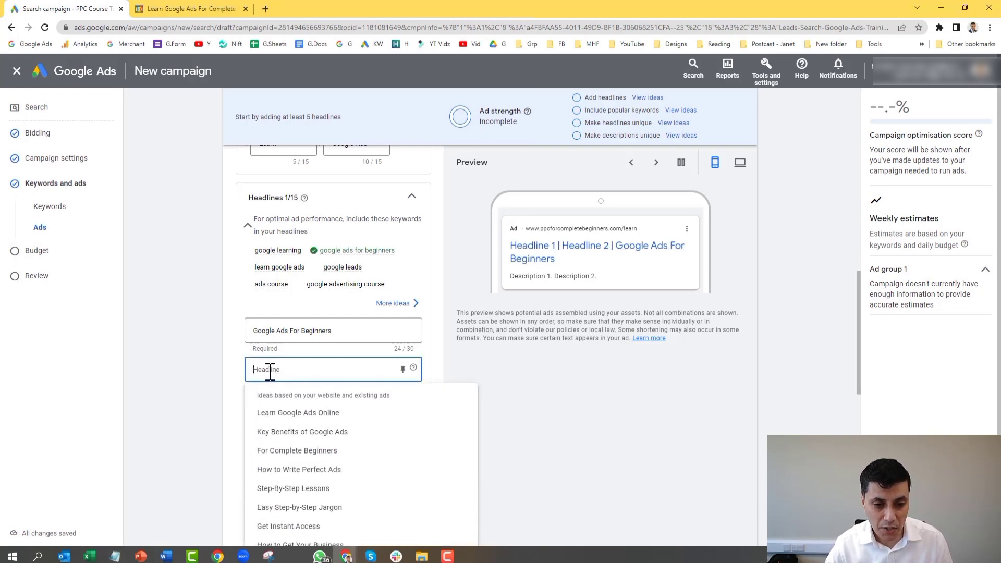
pyautogui.write('Google Ads Online Training')
pyautogui.click(223, 369)
pyautogui.scroll(-1, 223, 368)
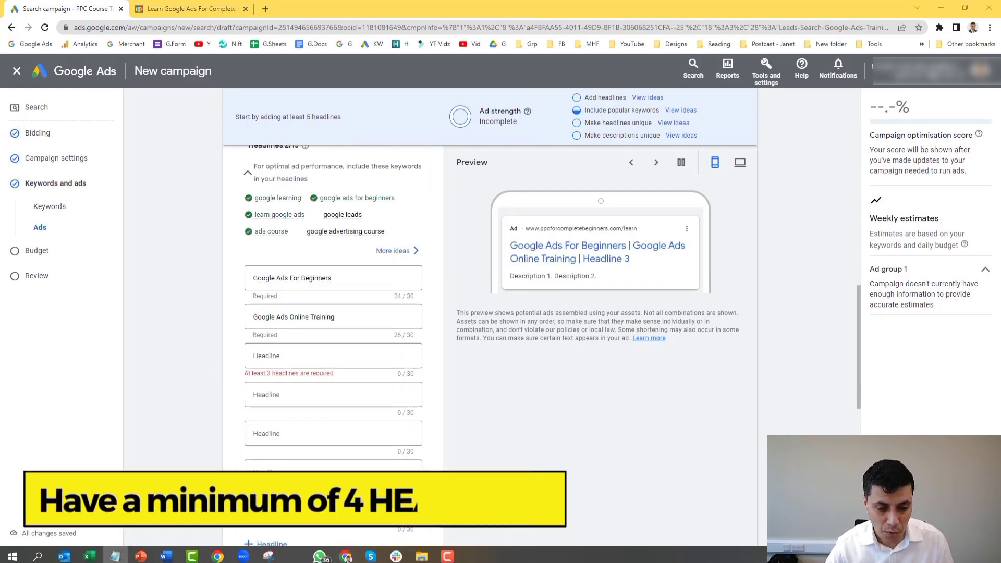
pyautogui.click(268, 356)
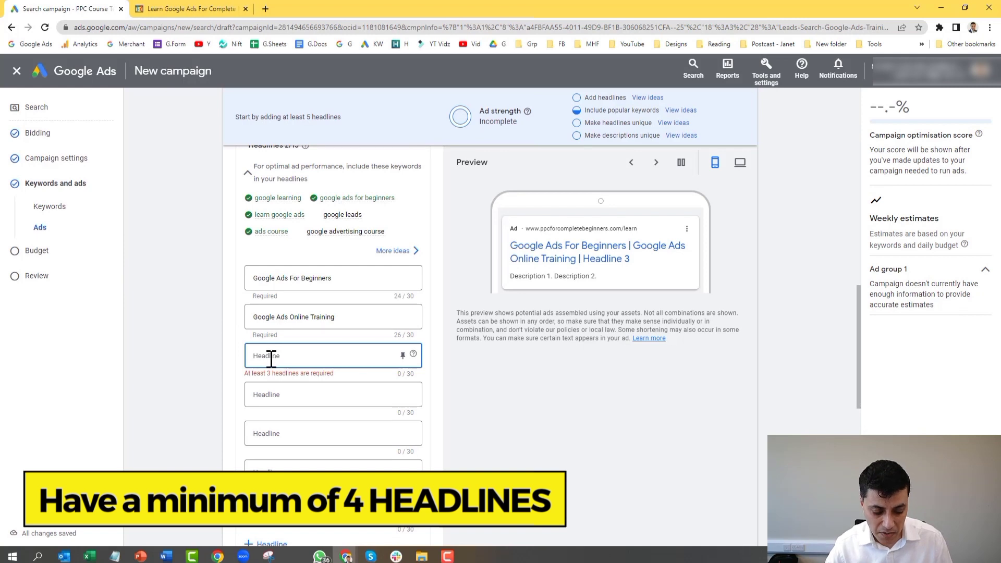
pyautogui.write('Master PPC with us')
pyautogui.press('Escape')
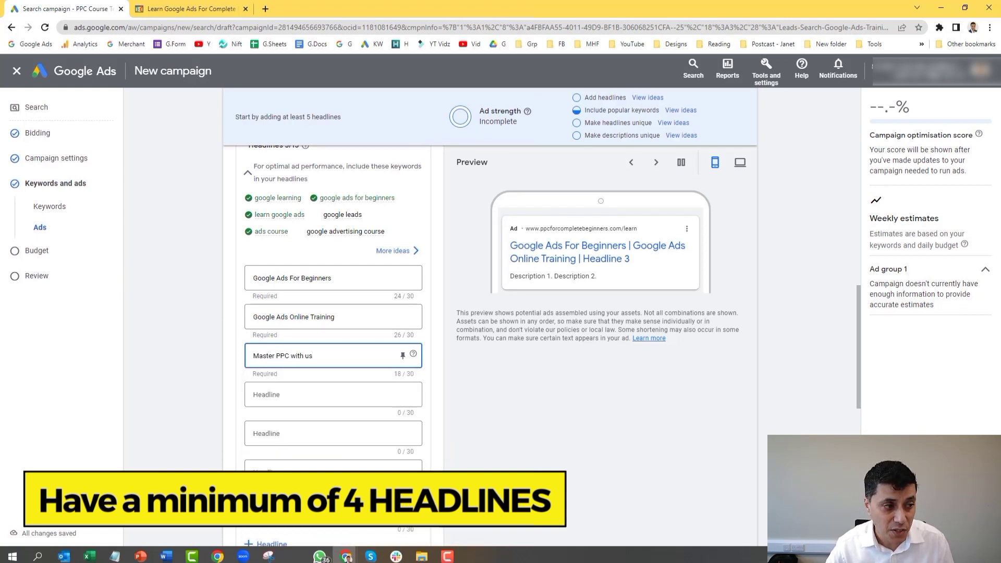
# Step: Enter "Get Instant Access" as the fourth headline
pyautogui.click(172, 298)
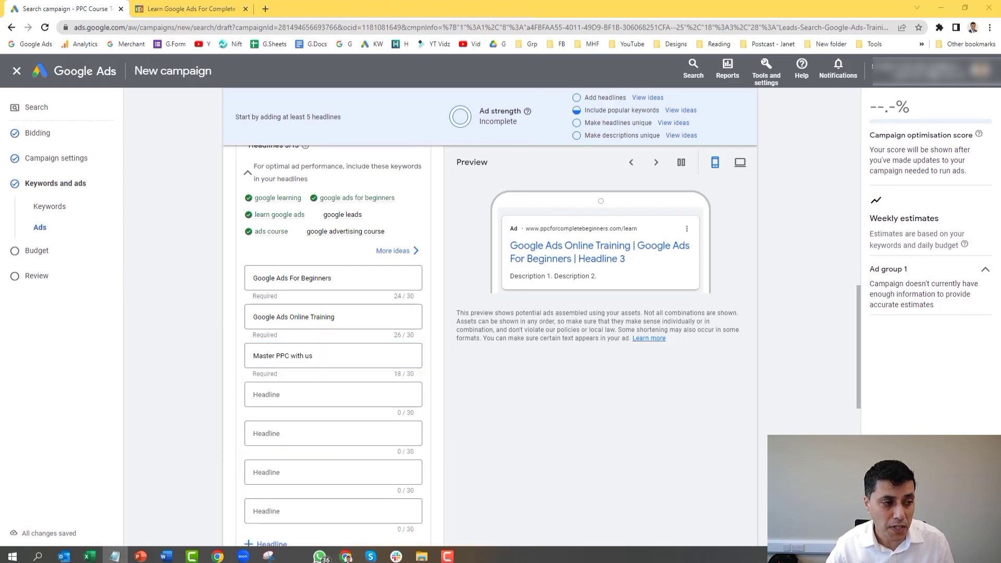
pyautogui.click(293, 397)
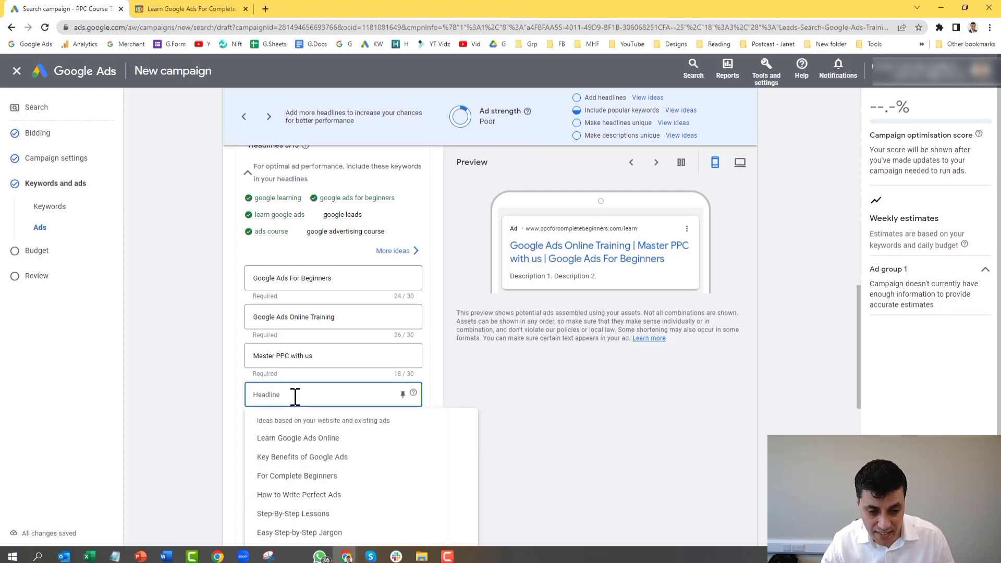
pyautogui.write('Get Instant Access')
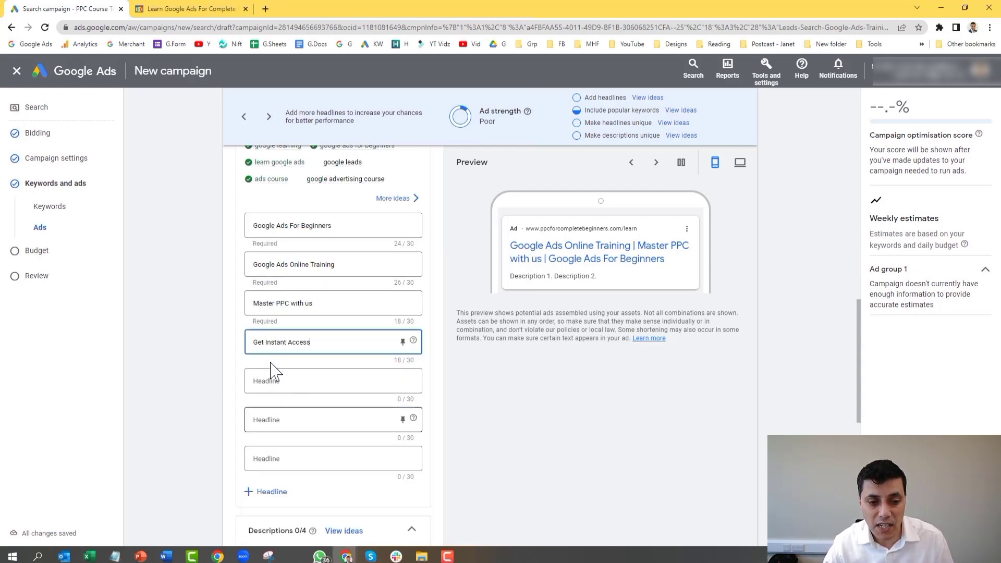
# Step: Fill the fifth headline with the suggested idea "Key Benefits of Google Ads"
pyautogui.click(274, 385)
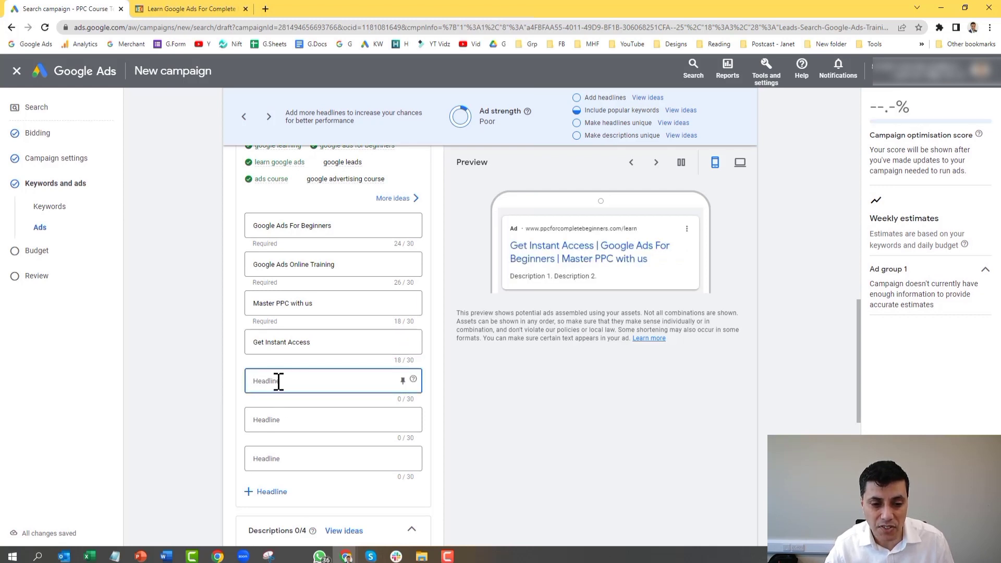
pyautogui.click(267, 422)
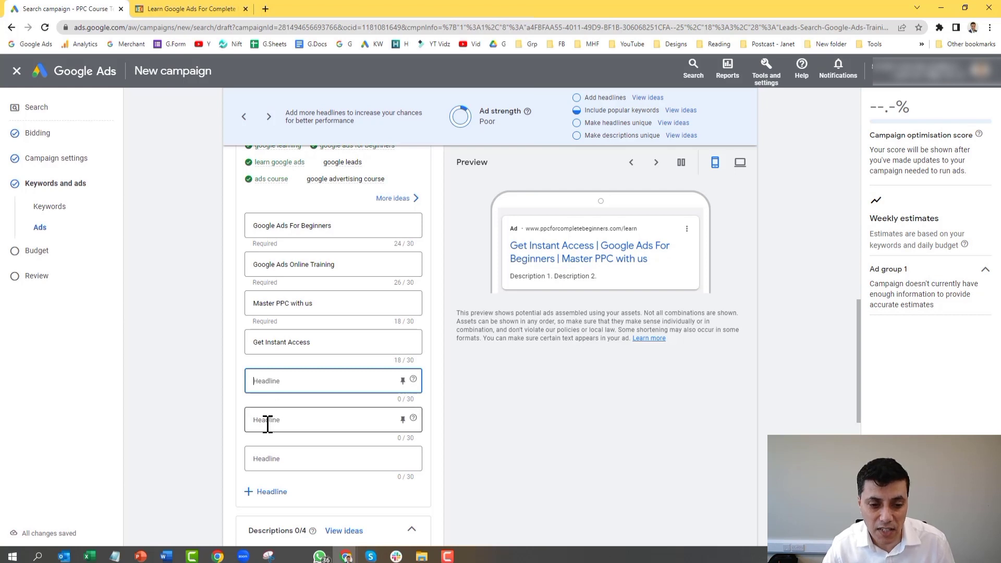
pyautogui.click(272, 382)
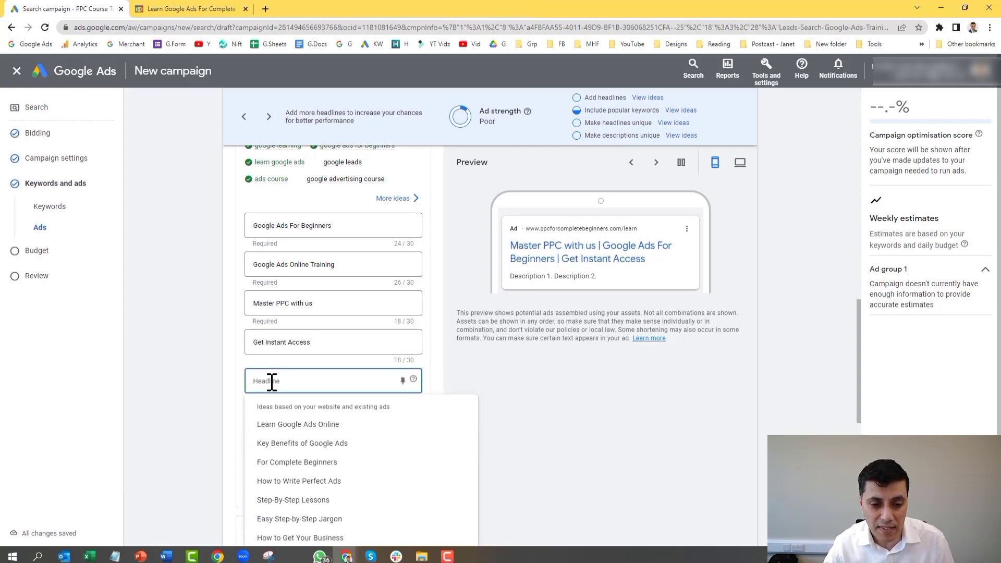
pyautogui.click(272, 381)
pyautogui.click(272, 381)
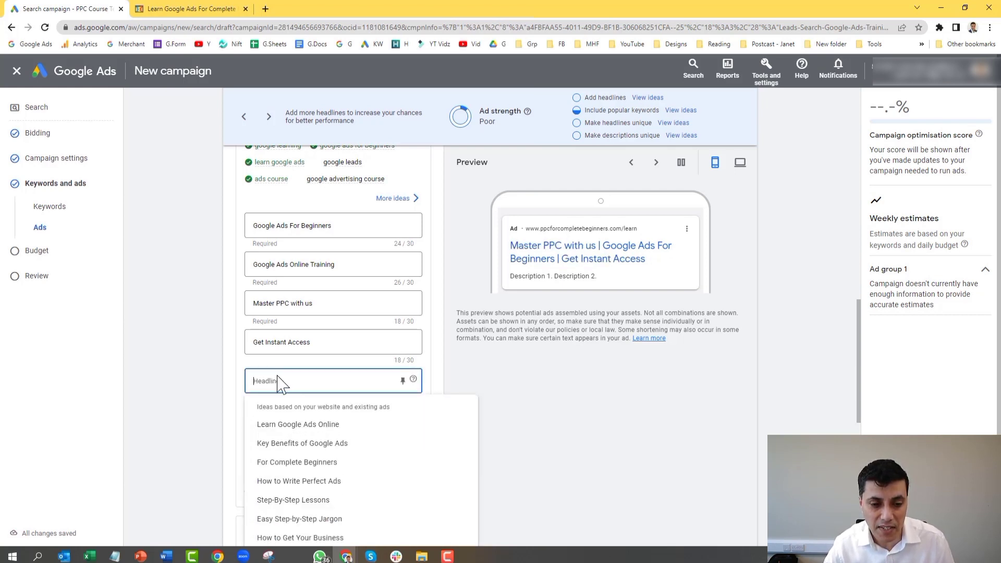
pyautogui.click(278, 444)
# Step: Enter "Learn to create profitable campaigns. Master Google Ads for profit." as the first ad description
pyautogui.scroll(-2, 228, 417)
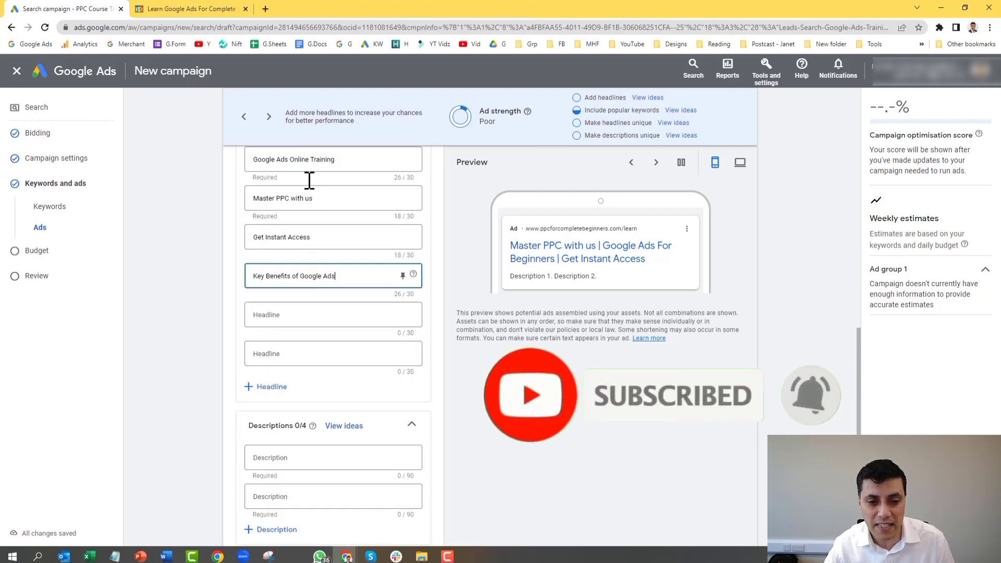
pyautogui.scroll(-2, 299, 418)
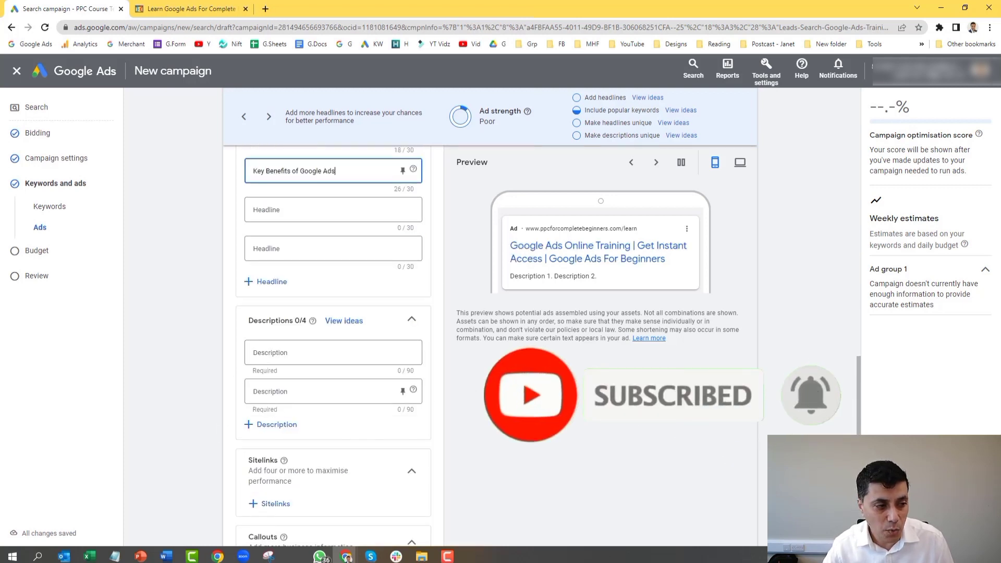
pyautogui.click(272, 357)
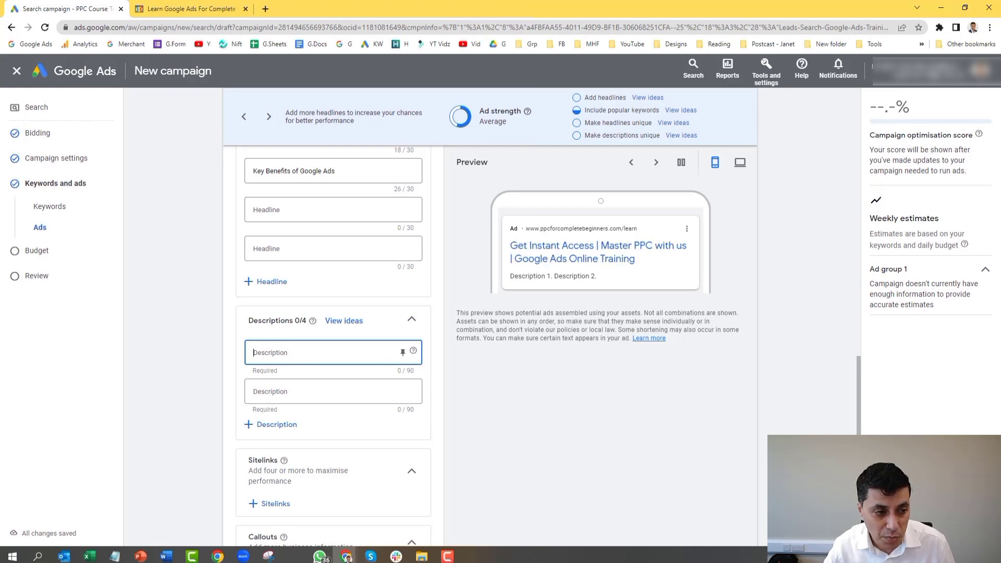
pyautogui.click(115, 556)
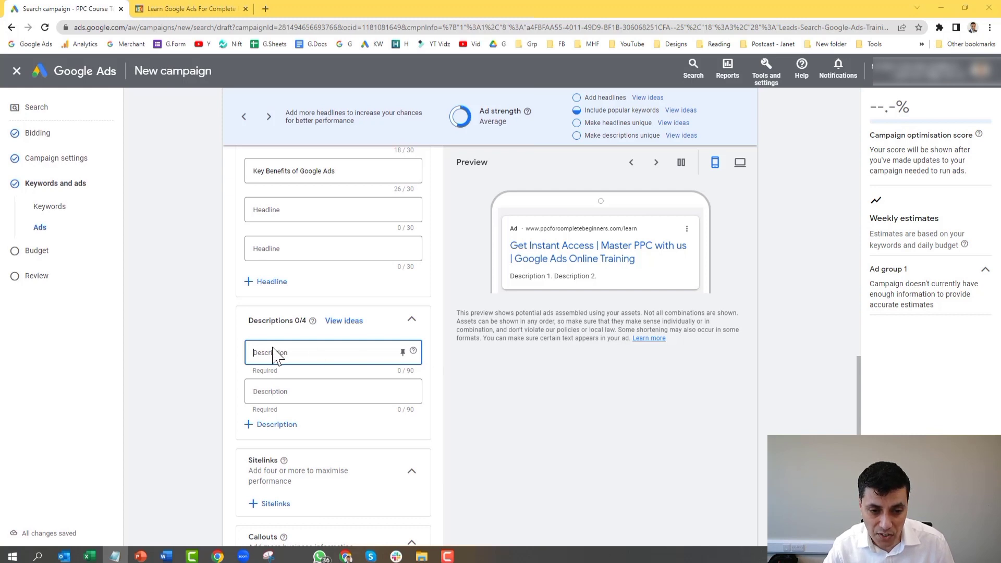
pyautogui.click(268, 364)
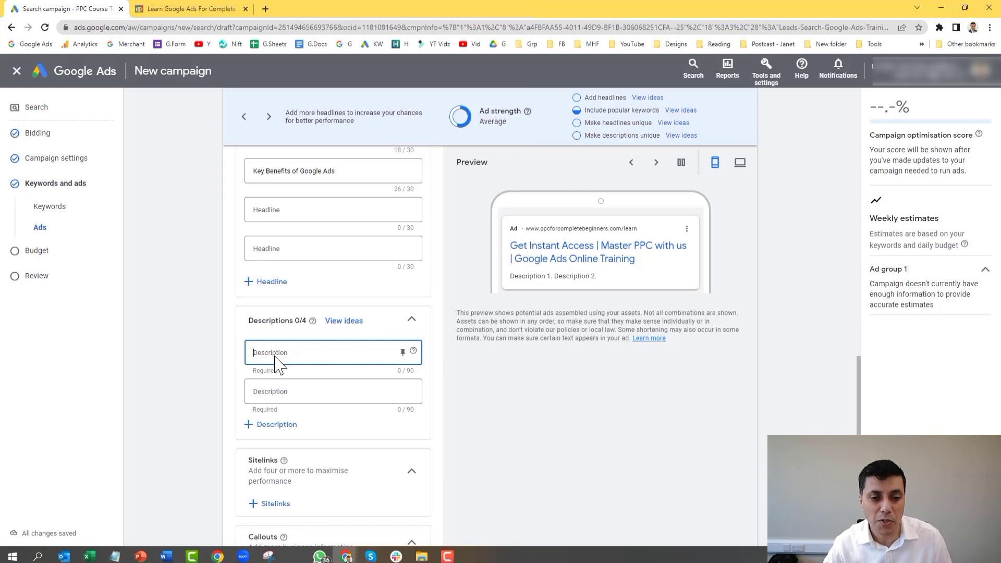
pyautogui.click(274, 356)
pyautogui.click(274, 356)
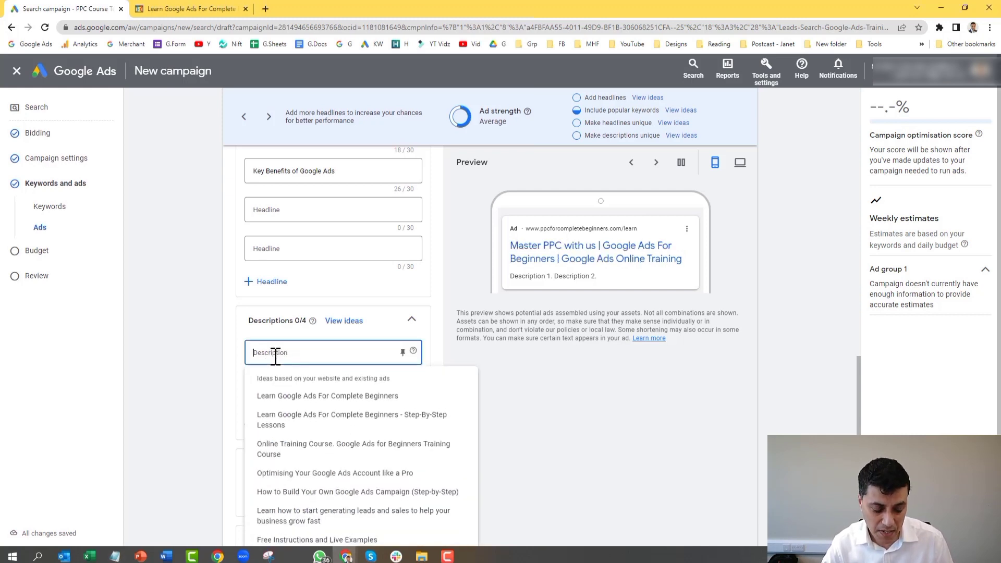
pyautogui.write('Learn to create profitable campaigns. Master Google Ads for profit.')
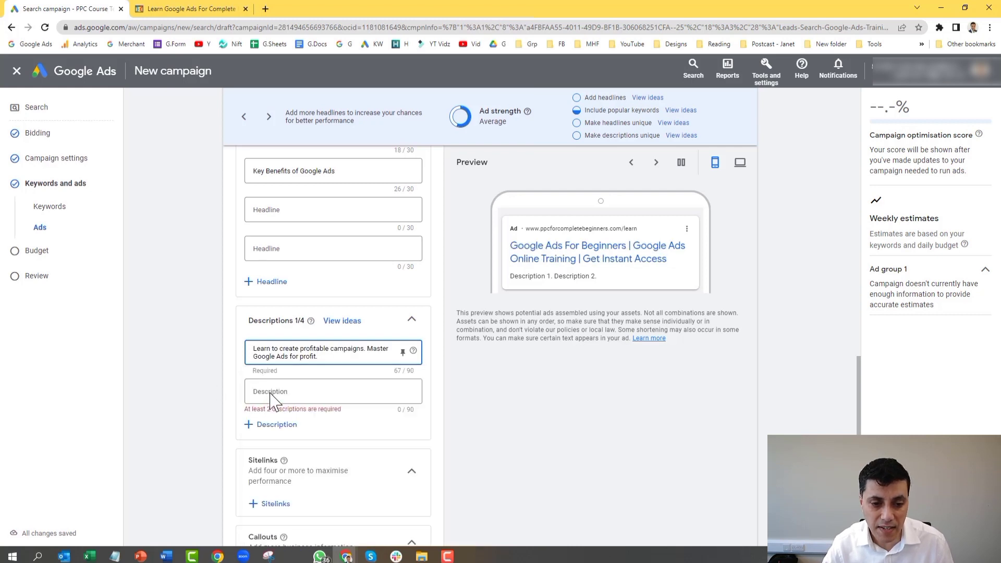
# Step: Fill the second description with the suggested idea "Optimising Your Google Ads Account like a Pro"
pyautogui.click(268, 395)
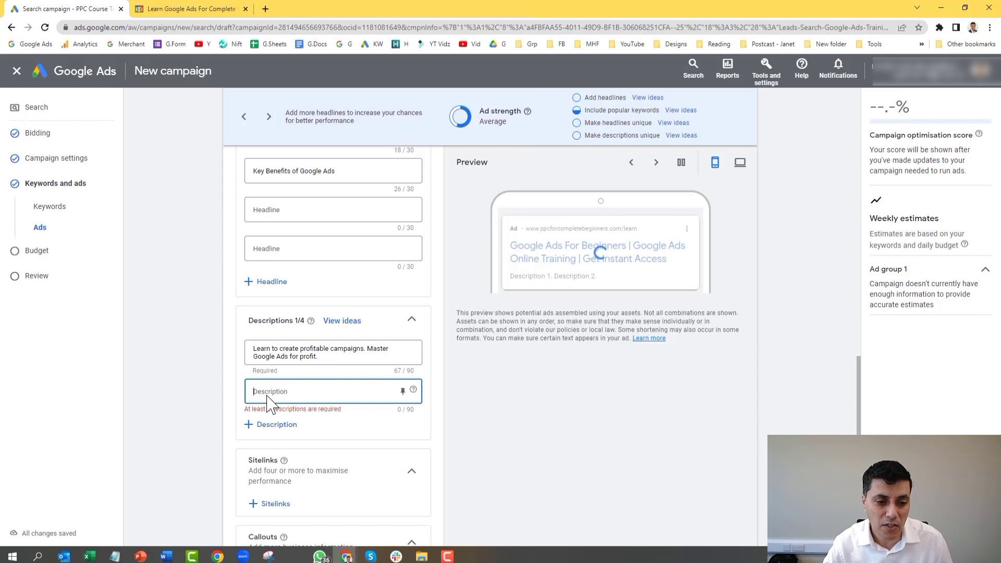
pyautogui.click(115, 556)
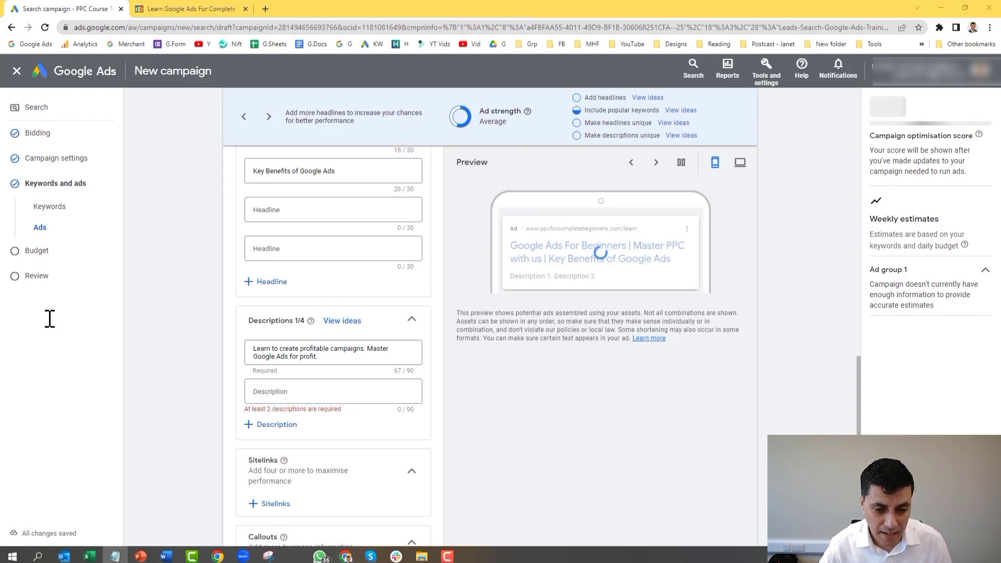
pyautogui.click(513, 258)
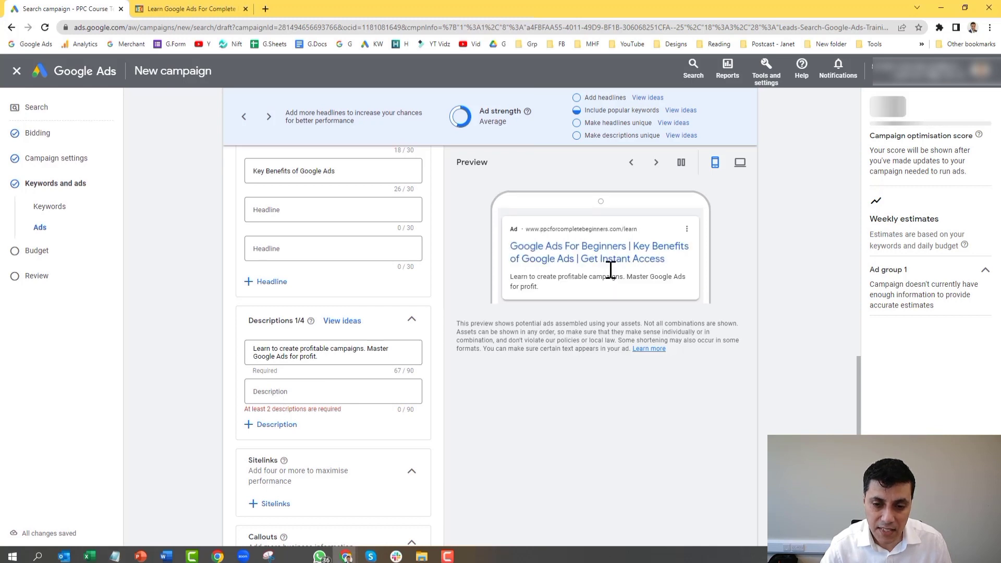
pyautogui.click(272, 399)
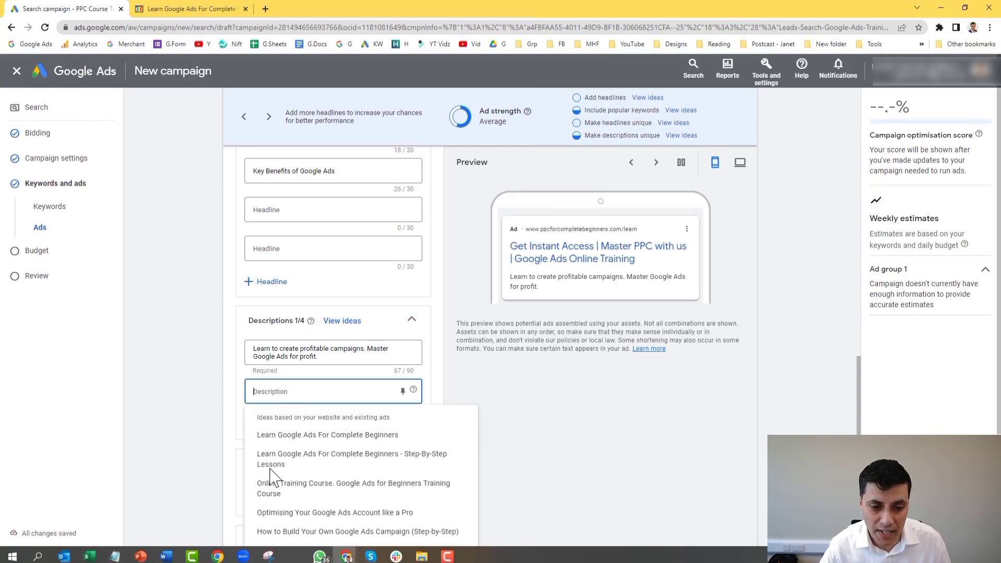
pyautogui.click(287, 517)
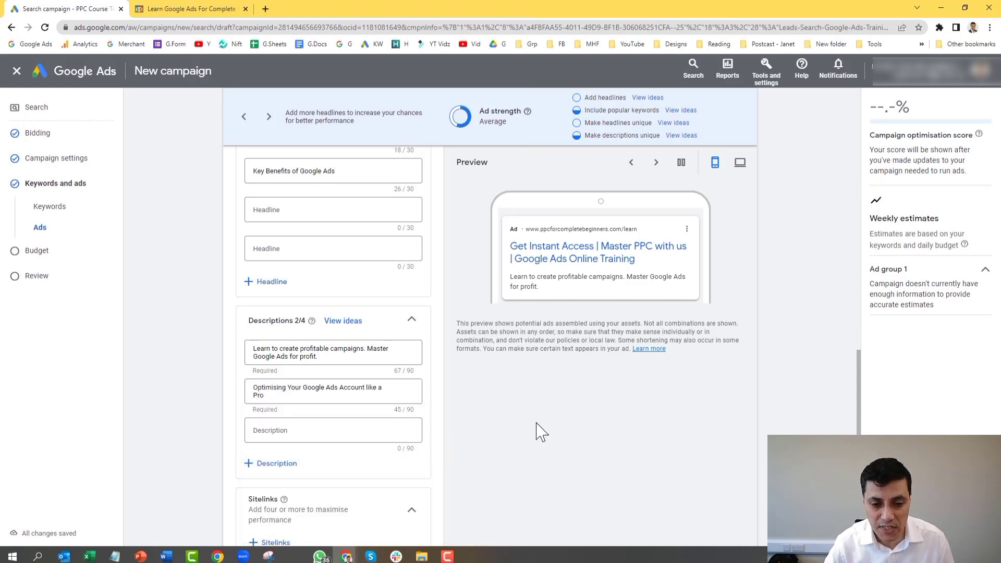
# Step: Finish the ad without adding sitelinks or callouts, and continue to the campaign budget
pyautogui.scroll(-3, 541, 432)
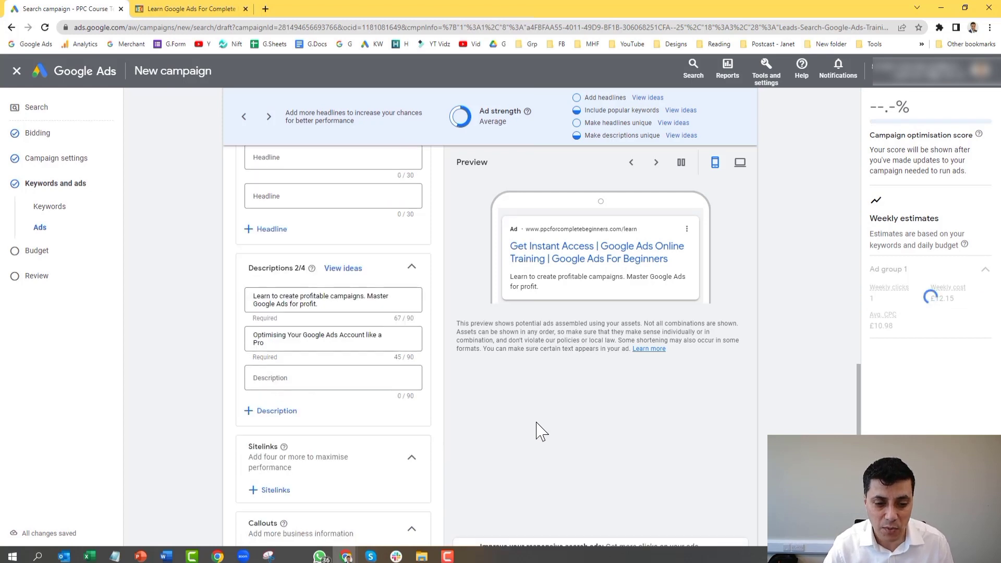
pyautogui.scroll(-1, 540, 432)
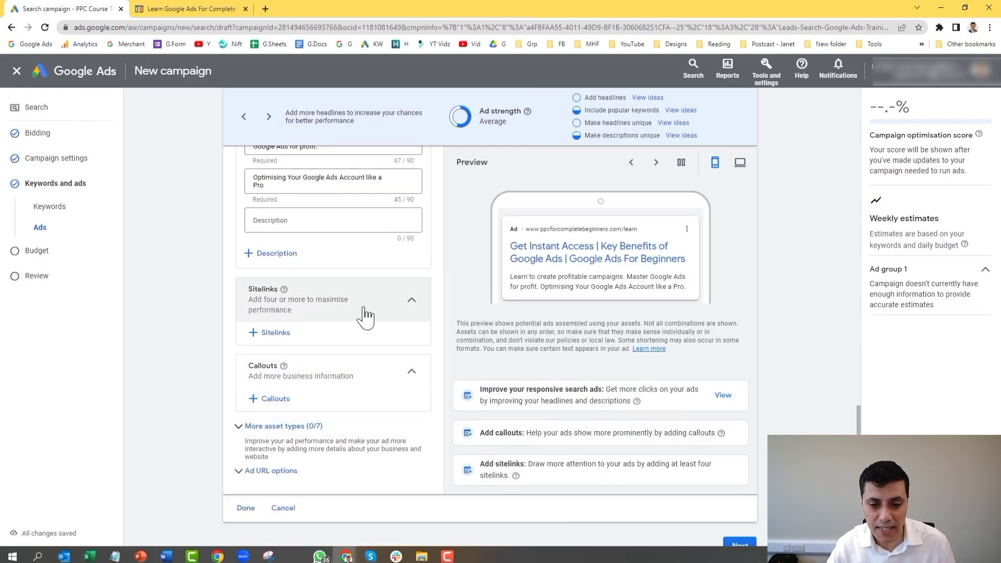
pyautogui.click(244, 511)
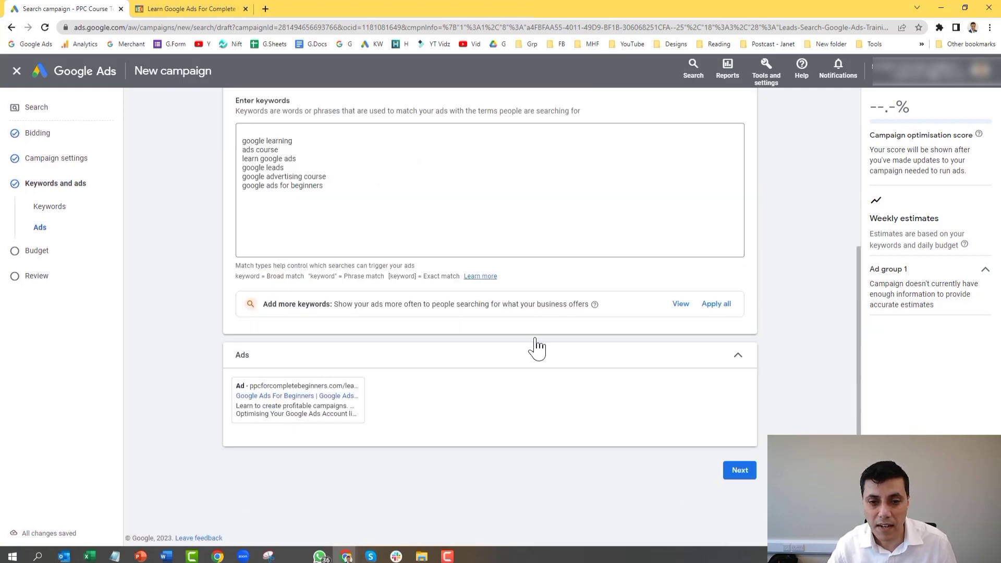
pyautogui.scroll(3, 775, 245)
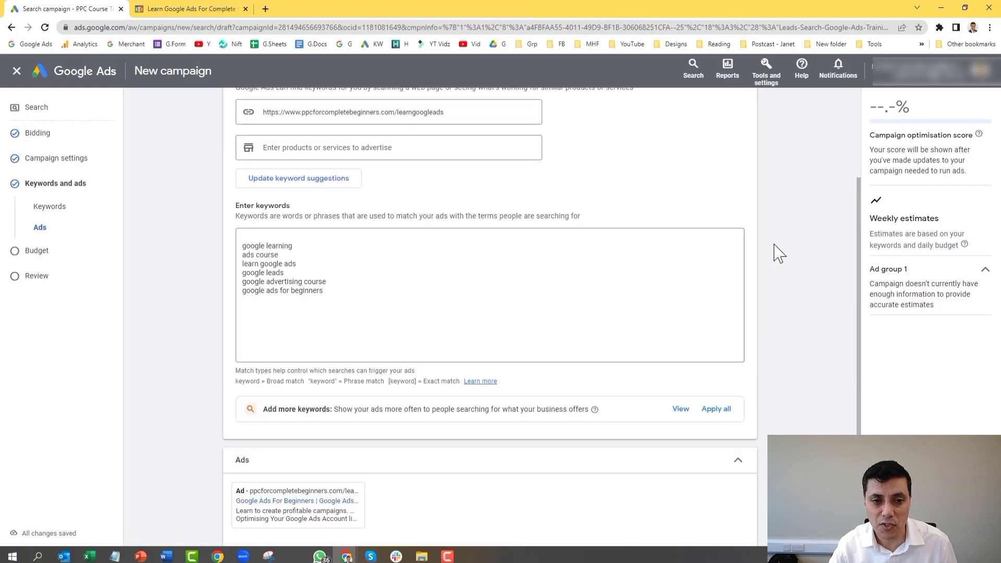
pyautogui.scroll(-3, 774, 254)
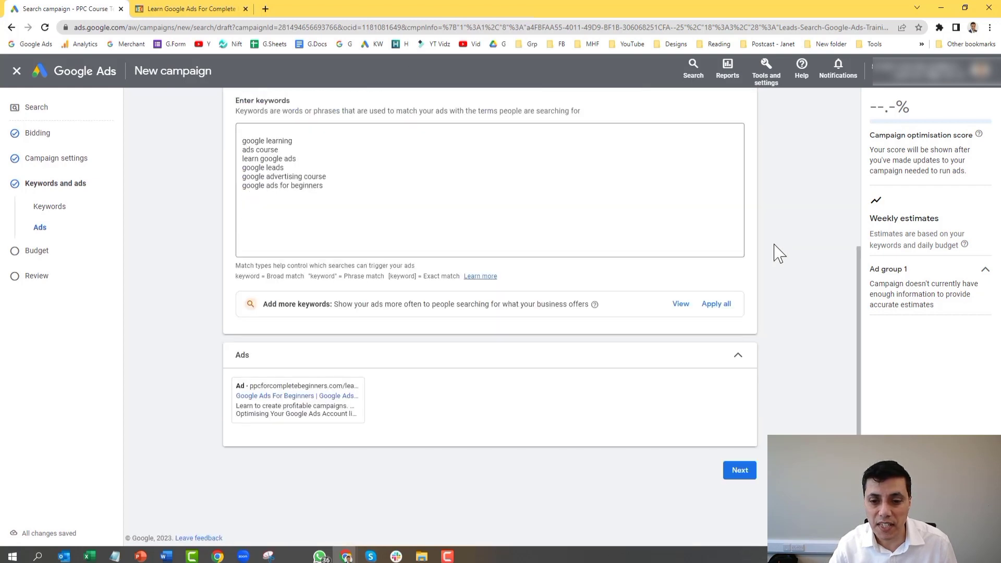
pyautogui.click(740, 472)
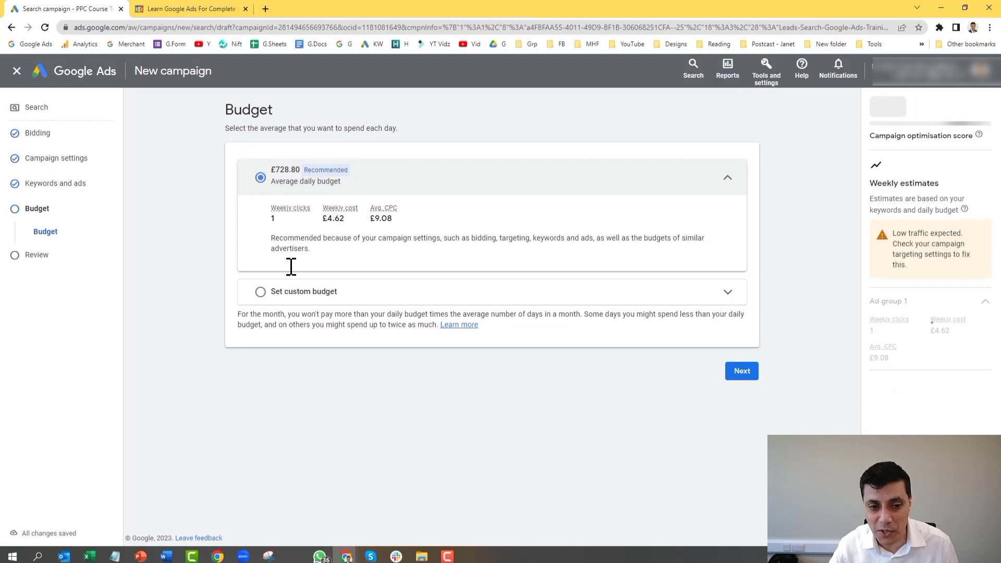
# Step: Set a custom average daily budget of £10 and continue to the campaign review
pyautogui.click(260, 293)
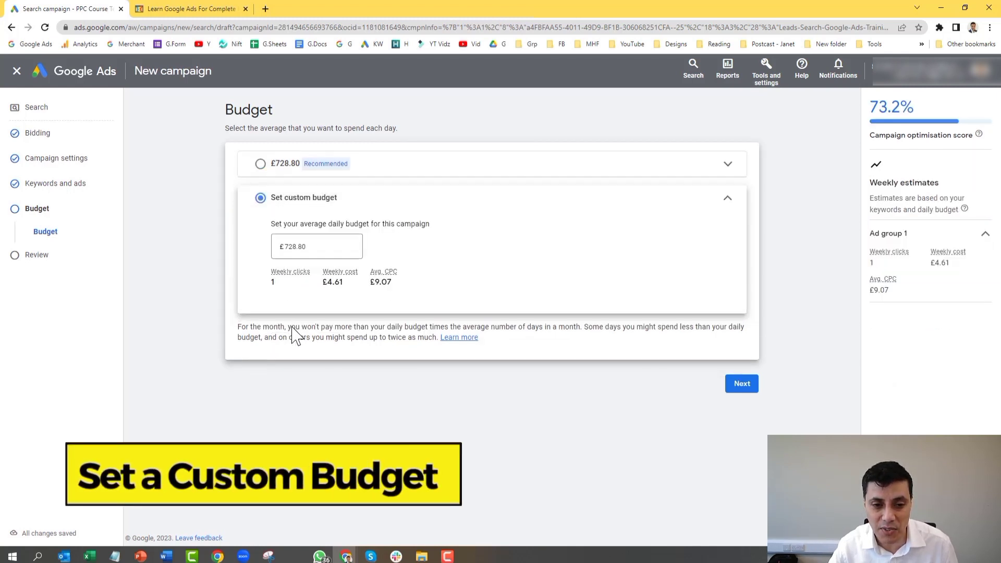
pyautogui.doubleClick(282, 246)
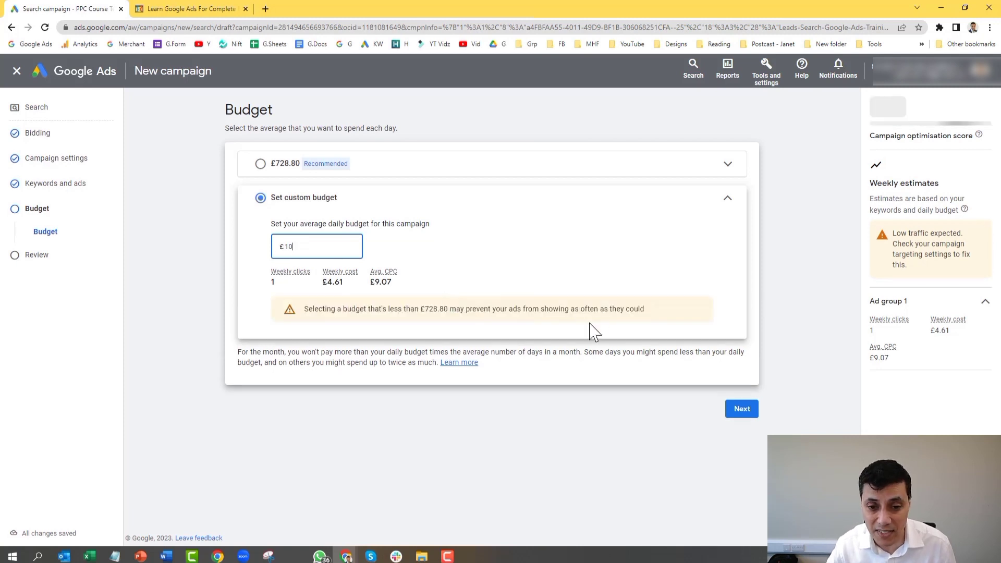
pyautogui.click(741, 415)
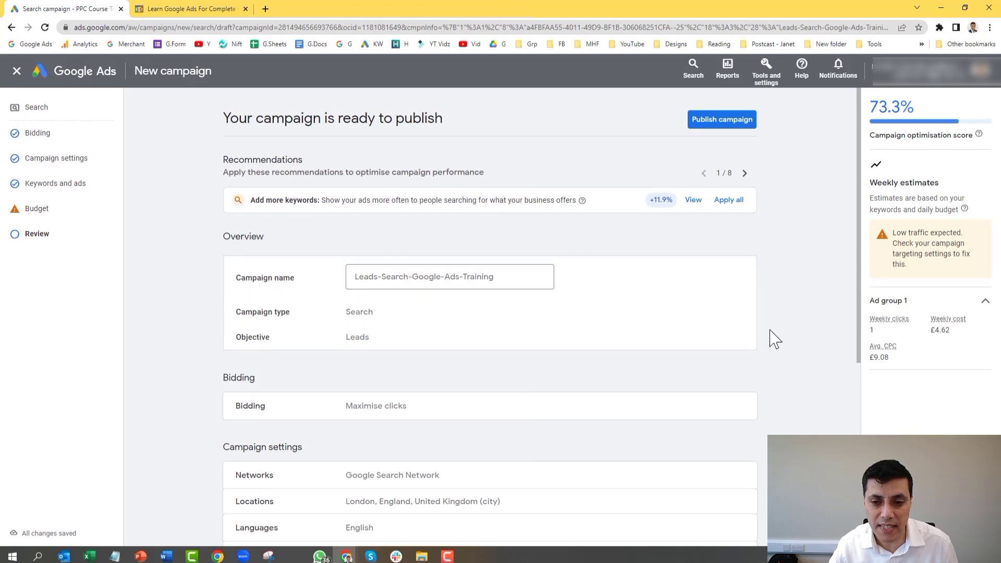
# Step: Review the campaign summary from overview to budget, and publish the campaign
pyautogui.scroll(-2, 792, 324)
pyautogui.scroll(-4, 792, 325)
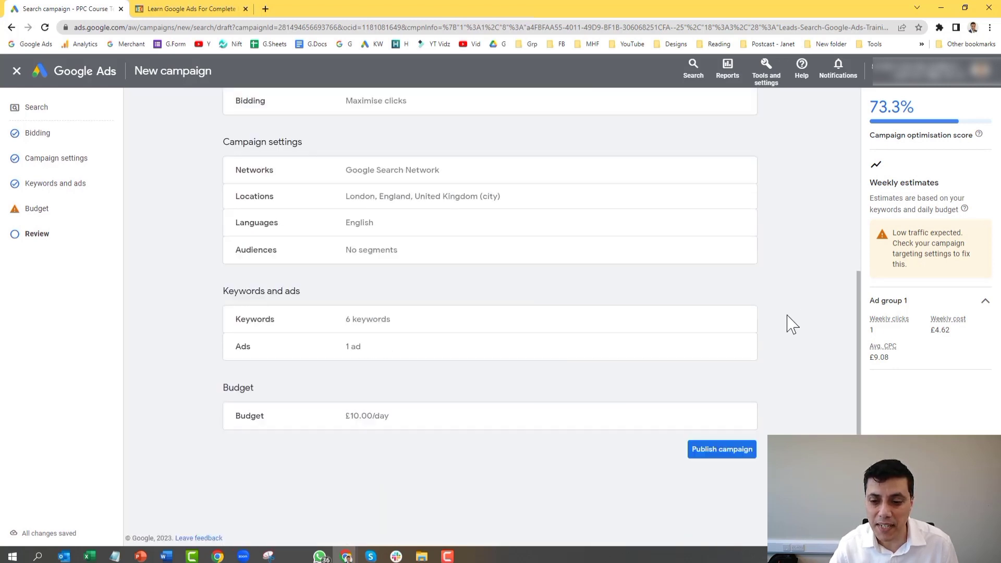
pyautogui.scroll(6, 793, 324)
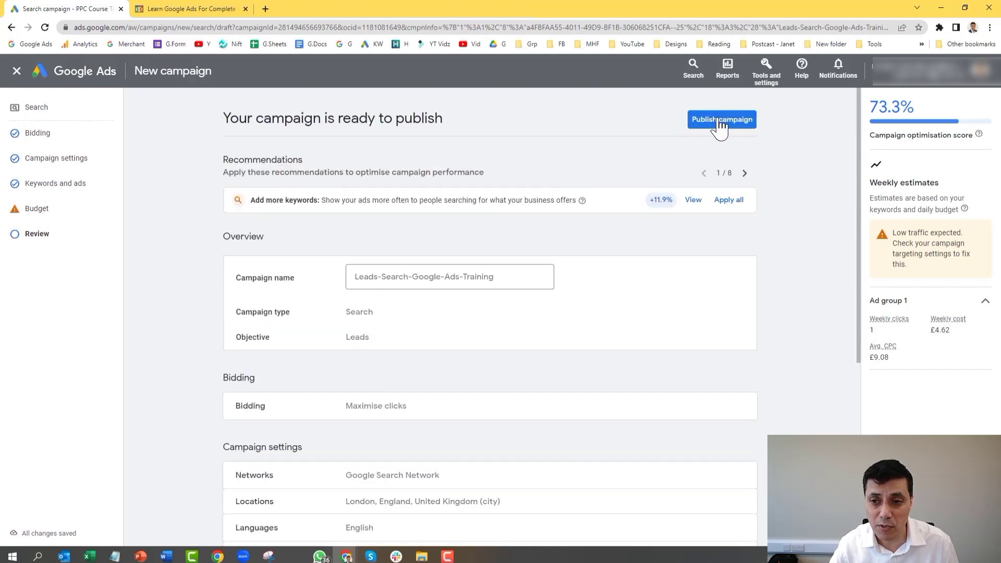
pyautogui.click(721, 121)
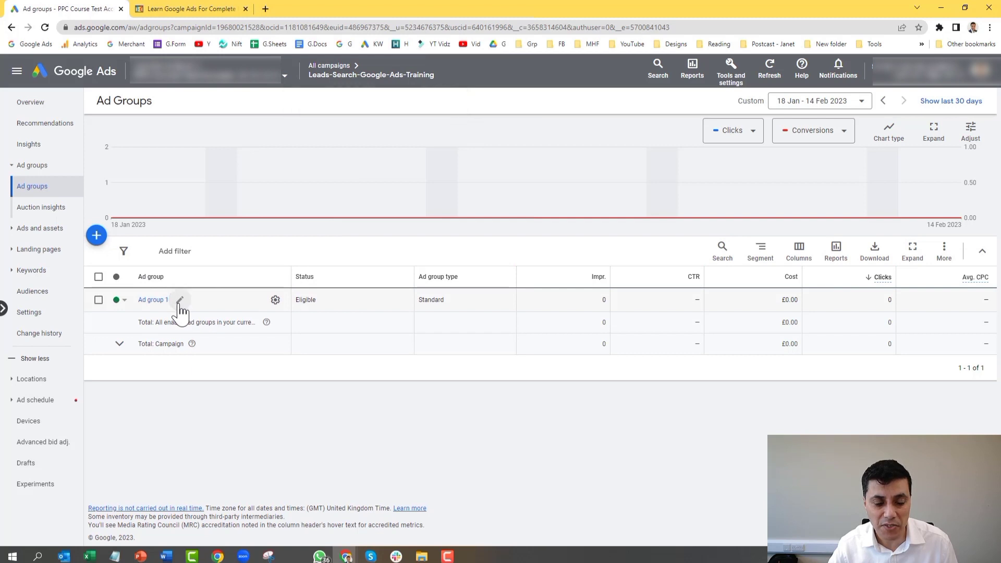
# Step: Rename Ad group 1 as "PPC Course" and open it to view its keywords and overview
pyautogui.click(180, 301)
pyautogui.moveTo(187, 324); pyautogui.dragTo(134, 330)
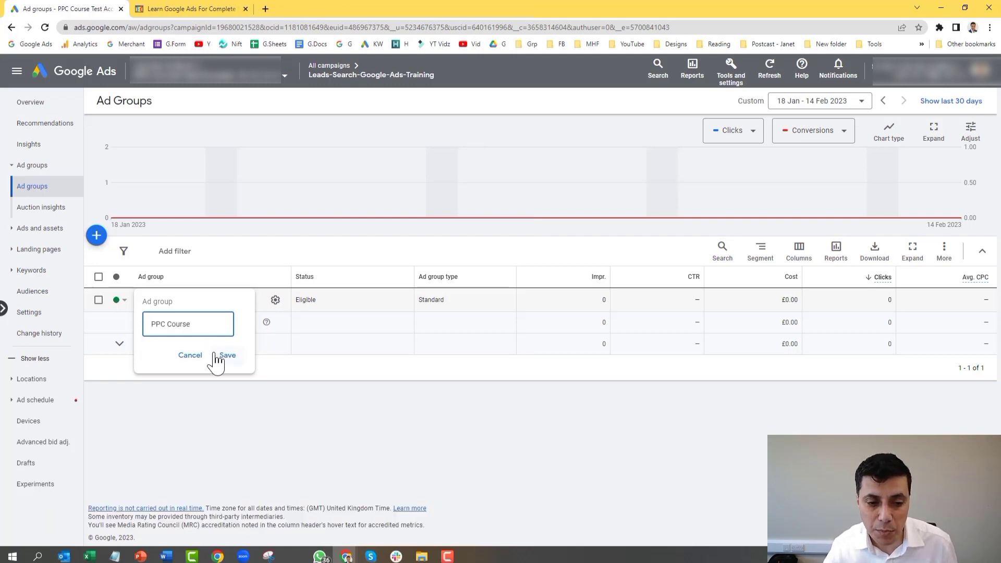
pyautogui.click(228, 361)
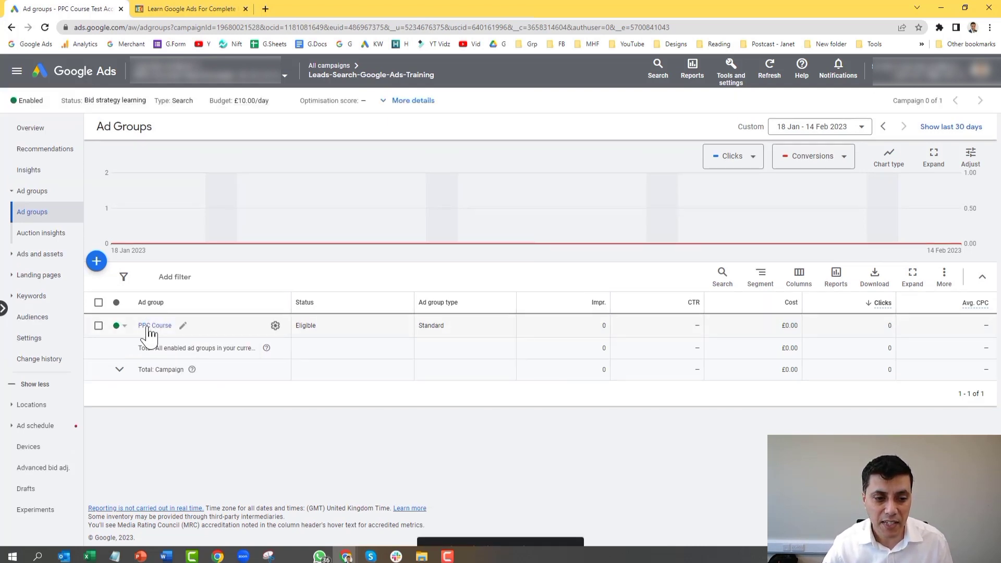
pyautogui.click(149, 328)
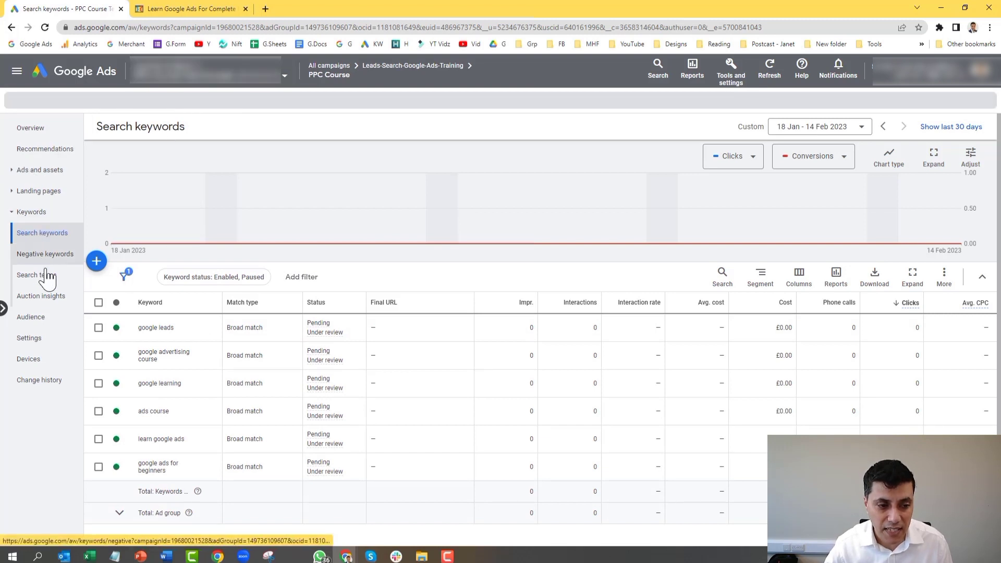
pyautogui.click(30, 128)
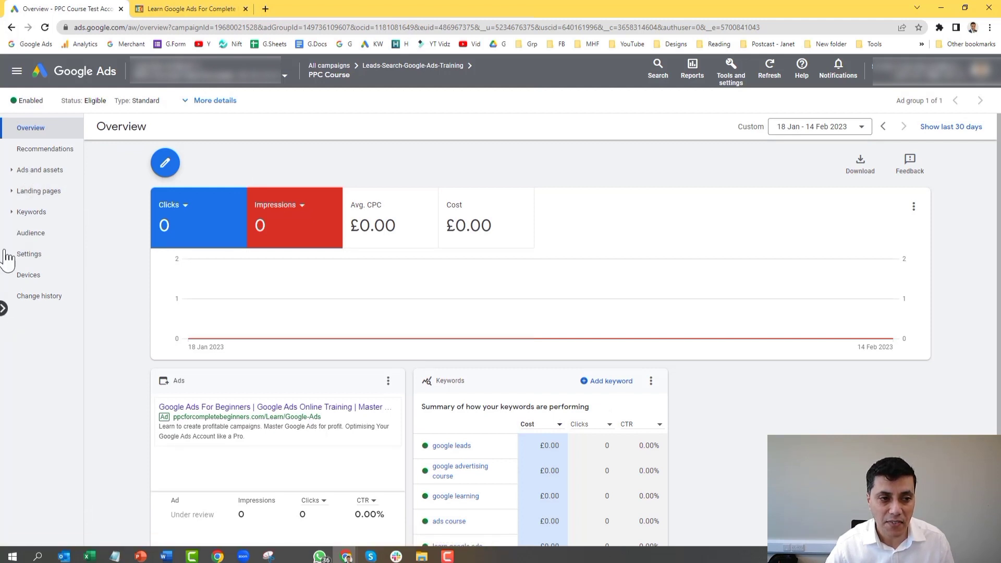
# Step: Switch to the Search campaigns workspace and open its list of campaigns
pyautogui.click(4, 311)
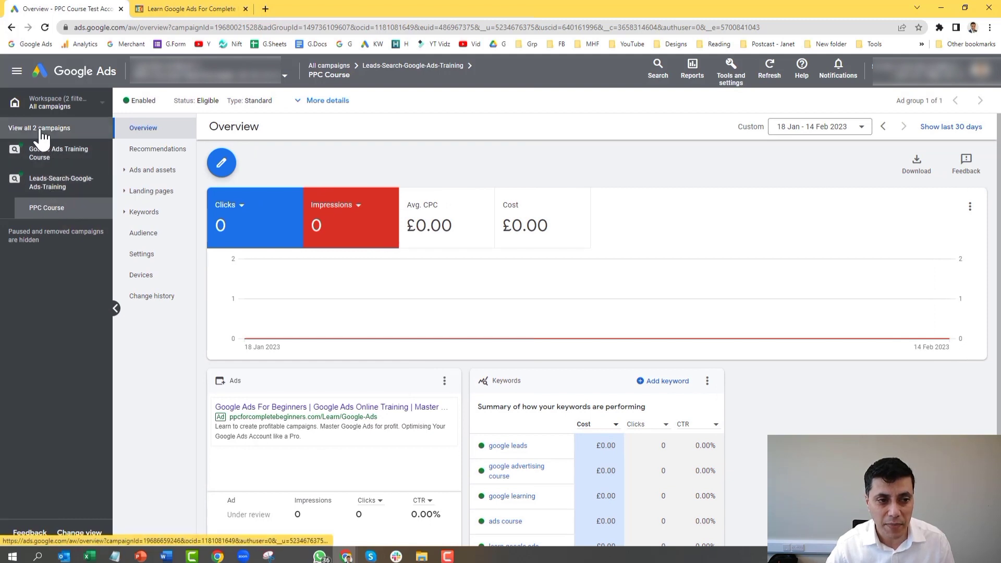
pyautogui.click(46, 110)
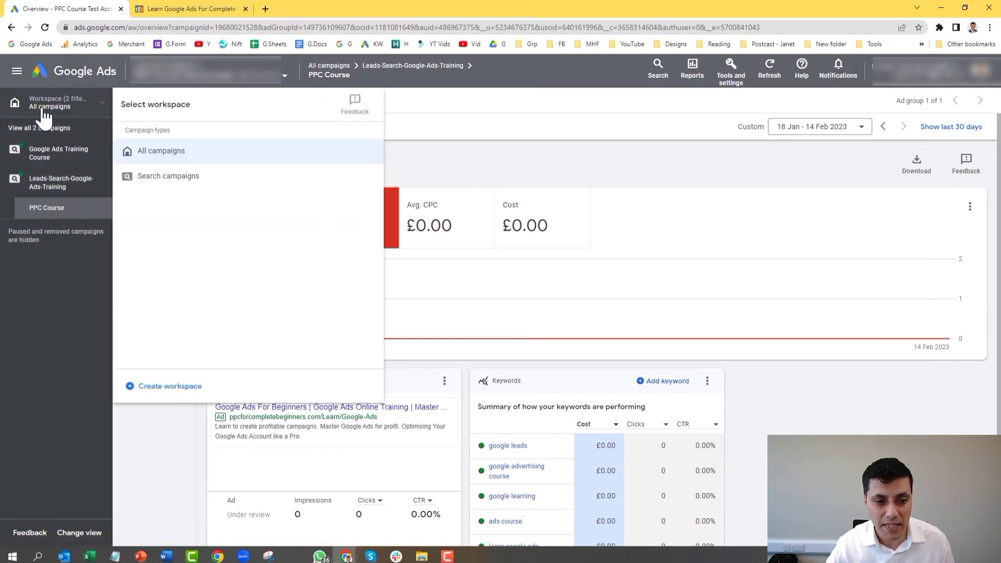
pyautogui.click(147, 154)
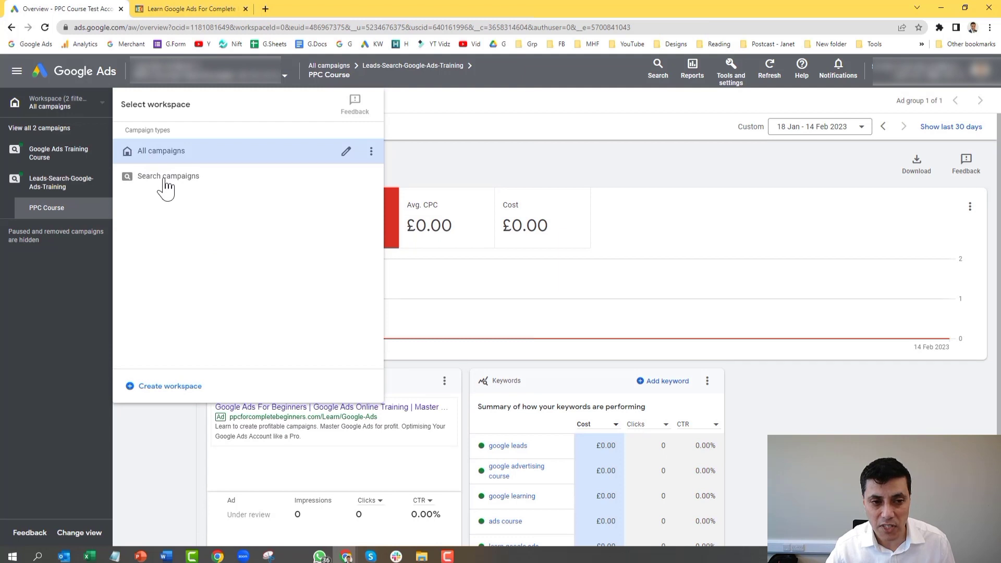
pyautogui.click(166, 178)
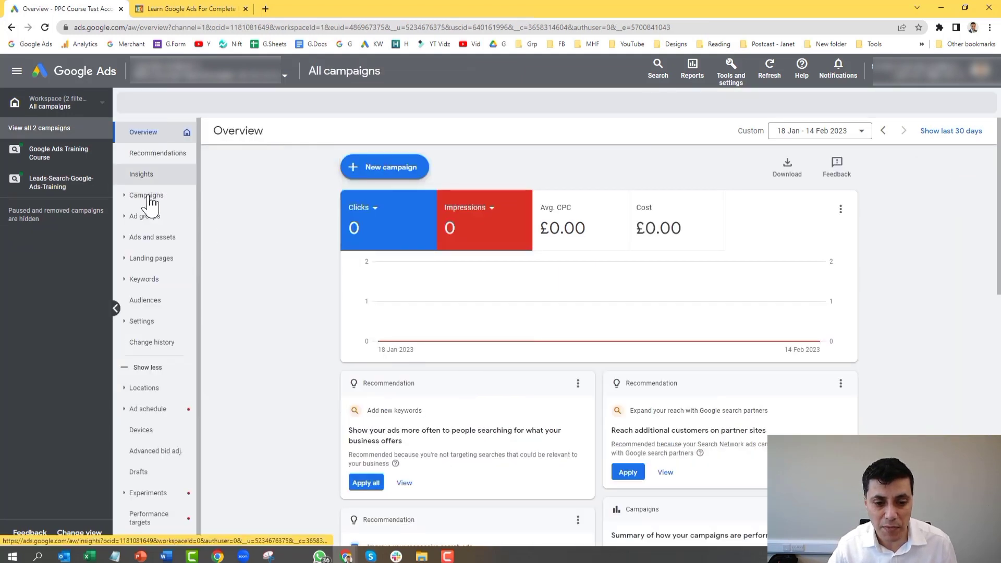
pyautogui.click(148, 197)
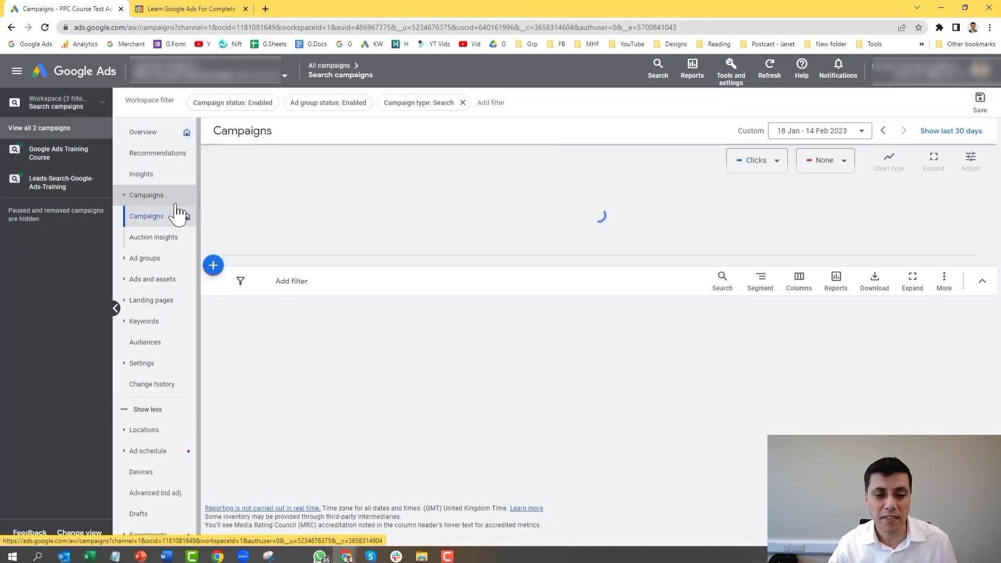